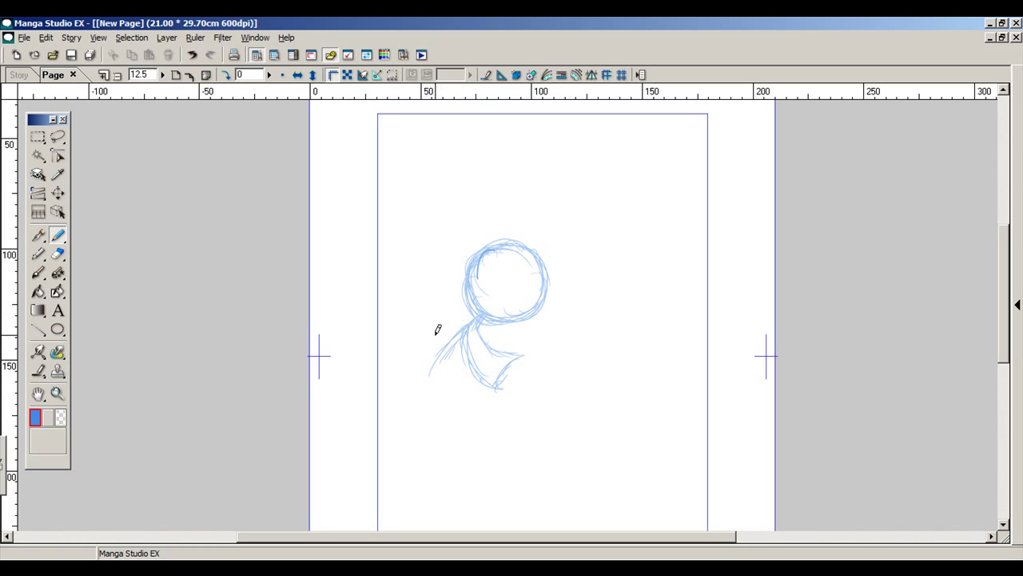
Sketch the left character's torso, front leg and outstretched arm, and rough in a round head for a second character on the right.
{"action": "mouse_move", "coordinate": [478, 331]}
{"action": "left_mouse_down"}
{"action": "mouse_move", "coordinate": [529, 356]}
{"action": "mouse_move", "coordinate": [496, 379]}
{"action": "left_mouse_up"}
{"action": "left_click_drag", "start_coordinate": [510, 414], "coordinate": [525, 393]}
{"action": "mouse_move", "coordinate": [524, 356]}
{"action": "left_mouse_down"}
{"action": "mouse_move", "coordinate": [590, 323]}
{"action": "mouse_move", "coordinate": [563, 344]}
{"action": "left_mouse_up"}
{"action": "left_click_drag", "start_coordinate": [510, 413], "coordinate": [537, 435]}
{"action": "mouse_move", "coordinate": [652, 278]}
{"action": "left_mouse_down"}
{"action": "mouse_move", "coordinate": [631, 256]}
{"action": "mouse_move", "coordinate": [614, 306]}
{"action": "mouse_move", "coordinate": [610, 293]}
{"action": "mouse_move", "coordinate": [615, 276]}
{"action": "mouse_move", "coordinate": [631, 344]}
{"action": "left_mouse_up"}
{"action": "mouse_move", "coordinate": [504, 359]}
{"action": "left_mouse_down"}
{"action": "mouse_move", "coordinate": [482, 324]}
{"action": "mouse_move", "coordinate": [498, 355]}
{"action": "mouse_move", "coordinate": [484, 351]}
{"action": "mouse_move", "coordinate": [512, 360]}
{"action": "mouse_move", "coordinate": [470, 334]}
{"action": "mouse_move", "coordinate": [471, 366]}
{"action": "mouse_move", "coordinate": [510, 384]}
{"action": "mouse_move", "coordinate": [520, 377]}
{"action": "mouse_move", "coordinate": [515, 401]}
{"action": "mouse_move", "coordinate": [525, 400]}
{"action": "mouse_move", "coordinate": [528, 427]}
{"action": "left_mouse_up"}
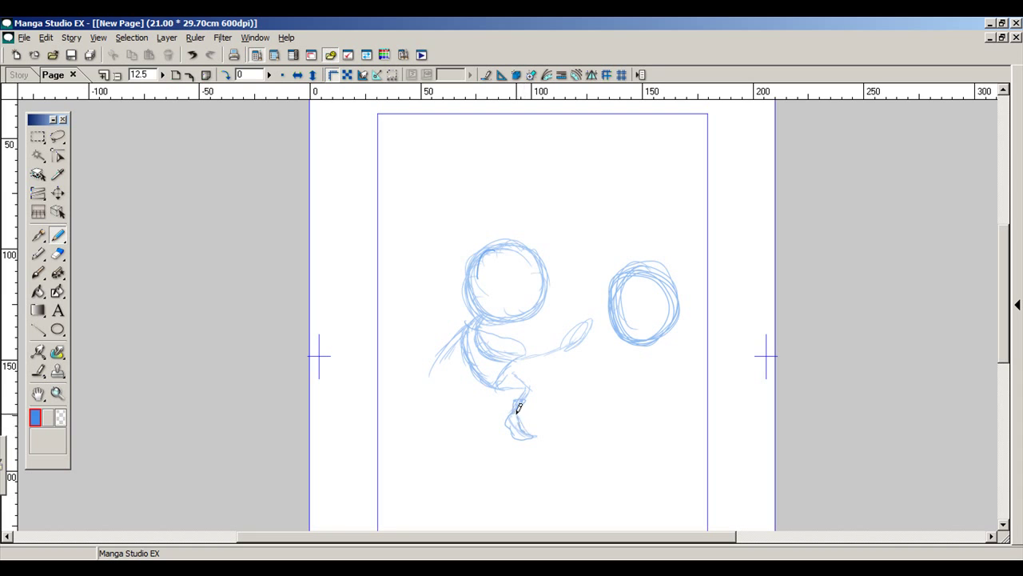
Sketch the left character's clawed rear arm, long curled tail and raised front hand in blue pencil.
{"action": "mouse_move", "coordinate": [519, 370]}
{"action": "left_mouse_down"}
{"action": "mouse_move", "coordinate": [559, 347]}
{"action": "mouse_move", "coordinate": [528, 352]}
{"action": "mouse_move", "coordinate": [494, 387]}
{"action": "mouse_move", "coordinate": [497, 376]}
{"action": "left_mouse_up"}
{"action": "mouse_move", "coordinate": [438, 360]}
{"action": "left_mouse_down"}
{"action": "mouse_move", "coordinate": [402, 384]}
{"action": "mouse_move", "coordinate": [435, 407]}
{"action": "mouse_move", "coordinate": [425, 415]}
{"action": "mouse_move", "coordinate": [432, 404]}
{"action": "mouse_move", "coordinate": [400, 385]}
{"action": "mouse_move", "coordinate": [402, 398]}
{"action": "mouse_move", "coordinate": [378, 393]}
{"action": "mouse_move", "coordinate": [415, 385]}
{"action": "mouse_move", "coordinate": [401, 397]}
{"action": "mouse_move", "coordinate": [404, 414]}
{"action": "mouse_move", "coordinate": [413, 401]}
{"action": "mouse_move", "coordinate": [443, 410]}
{"action": "mouse_move", "coordinate": [440, 434]}
{"action": "mouse_move", "coordinate": [443, 403]}
{"action": "left_mouse_up"}
{"action": "mouse_move", "coordinate": [371, 410]}
{"action": "left_mouse_down"}
{"action": "mouse_move", "coordinate": [393, 404]}
{"action": "mouse_move", "coordinate": [372, 423]}
{"action": "left_mouse_up"}
{"action": "mouse_move", "coordinate": [513, 356]}
{"action": "left_mouse_down"}
{"action": "mouse_move", "coordinate": [446, 371]}
{"action": "mouse_move", "coordinate": [454, 330]}
{"action": "mouse_move", "coordinate": [468, 320]}
{"action": "mouse_move", "coordinate": [522, 338]}
{"action": "left_mouse_up"}
{"action": "mouse_move", "coordinate": [516, 376]}
{"action": "left_mouse_down"}
{"action": "mouse_move", "coordinate": [520, 389]}
{"action": "mouse_move", "coordinate": [460, 372]}
{"action": "mouse_move", "coordinate": [451, 355]}
{"action": "mouse_move", "coordinate": [487, 194]}
{"action": "mouse_move", "coordinate": [411, 229]}
{"action": "left_mouse_up"}
{"action": "mouse_move", "coordinate": [448, 365]}
{"action": "left_mouse_down"}
{"action": "mouse_move", "coordinate": [430, 277]}
{"action": "mouse_move", "coordinate": [468, 211]}
{"action": "mouse_move", "coordinate": [419, 231]}
{"action": "mouse_move", "coordinate": [469, 200]}
{"action": "mouse_move", "coordinate": [432, 280]}
{"action": "mouse_move", "coordinate": [427, 334]}
{"action": "mouse_move", "coordinate": [457, 390]}
{"action": "mouse_move", "coordinate": [523, 360]}
{"action": "mouse_move", "coordinate": [522, 392]}
{"action": "mouse_move", "coordinate": [512, 383]}
{"action": "mouse_move", "coordinate": [527, 358]}
{"action": "mouse_move", "coordinate": [575, 341]}
{"action": "mouse_move", "coordinate": [564, 311]}
{"action": "mouse_move", "coordinate": [578, 327]}
{"action": "mouse_move", "coordinate": [570, 347]}
{"action": "mouse_move", "coordinate": [566, 328]}
{"action": "left_mouse_up"}
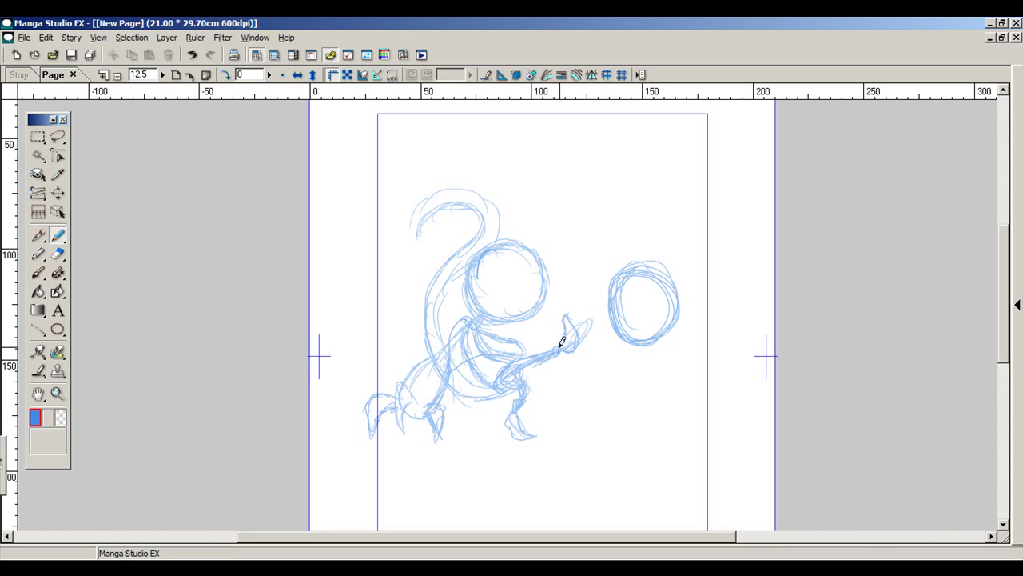
{"action": "mouse_move", "coordinate": [581, 342]}
{"action": "left_mouse_down"}
{"action": "mouse_move", "coordinate": [571, 343]}
{"action": "mouse_move", "coordinate": [569, 313]}
{"action": "left_mouse_up"}
Sketch the right character's narrow torso, legs and feet, and a wavy line extending behind the head.
{"action": "mouse_move", "coordinate": [639, 317]}
{"action": "left_mouse_down"}
{"action": "mouse_move", "coordinate": [676, 324]}
{"action": "mouse_move", "coordinate": [674, 339]}
{"action": "mouse_move", "coordinate": [667, 328]}
{"action": "mouse_move", "coordinate": [685, 381]}
{"action": "mouse_move", "coordinate": [685, 347]}
{"action": "mouse_move", "coordinate": [688, 364]}
{"action": "left_mouse_up"}
{"action": "left_click_drag", "start_coordinate": [687, 400], "coordinate": [686, 428]}
{"action": "mouse_move", "coordinate": [668, 422]}
{"action": "left_mouse_down"}
{"action": "mouse_move", "coordinate": [669, 383]}
{"action": "mouse_move", "coordinate": [671, 423]}
{"action": "left_mouse_up"}
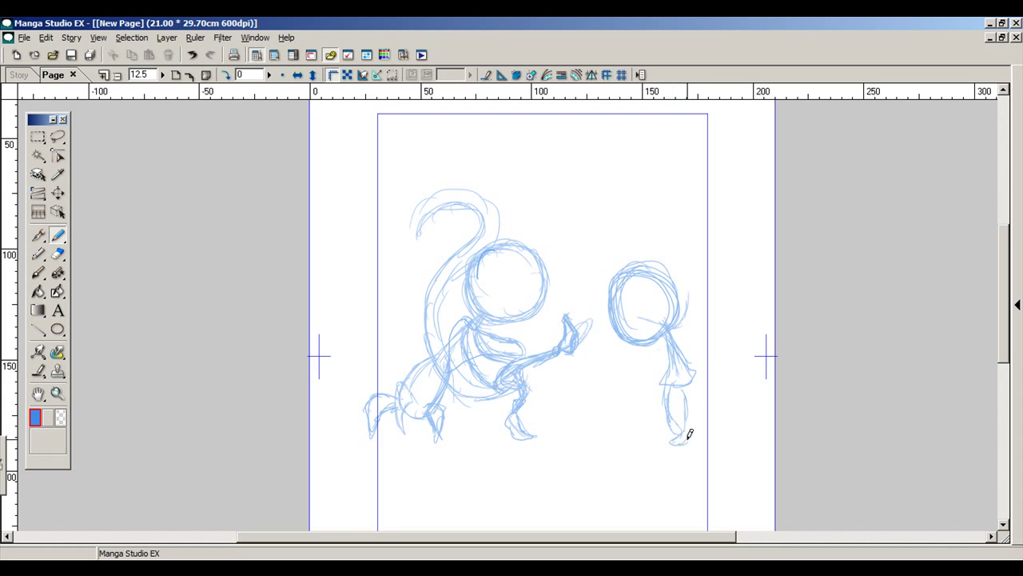
{"action": "mouse_move", "coordinate": [689, 413]}
{"action": "left_mouse_down"}
{"action": "mouse_move", "coordinate": [686, 384]}
{"action": "mouse_move", "coordinate": [690, 402]}
{"action": "mouse_move", "coordinate": [669, 420]}
{"action": "left_mouse_up"}
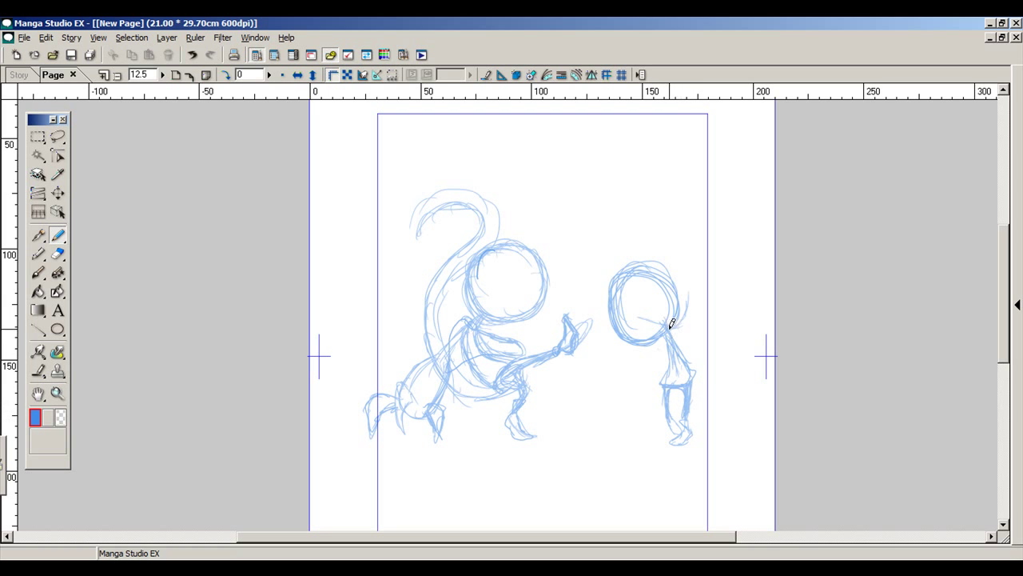
{"action": "left_click_drag", "start_coordinate": [676, 276], "coordinate": [710, 281]}
{"action": "mouse_move", "coordinate": [632, 349]}
{"action": "left_mouse_down"}
{"action": "mouse_move", "coordinate": [627, 410]}
{"action": "mouse_move", "coordinate": [666, 327]}
{"action": "left_mouse_up"}
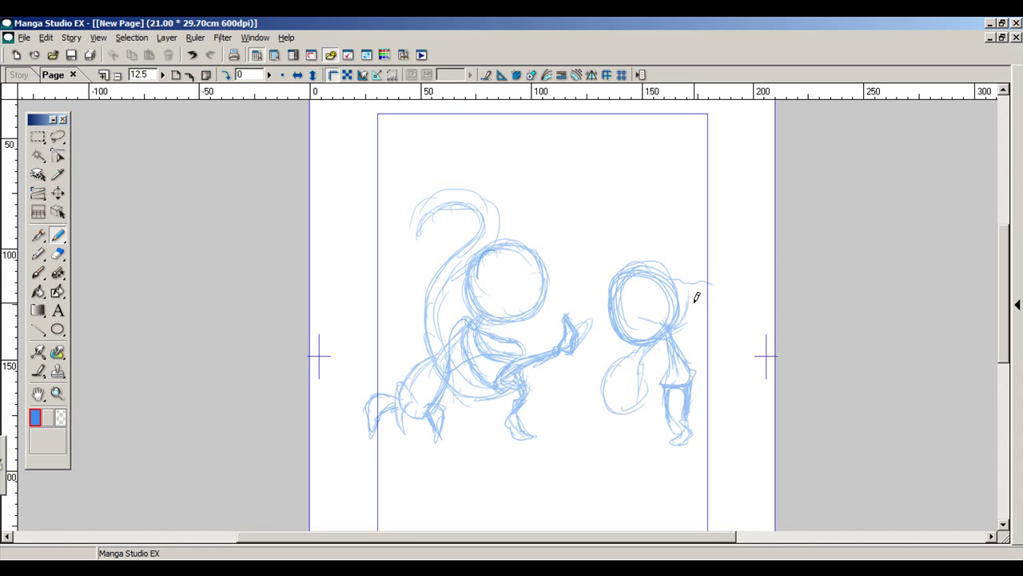
{"action": "mouse_move", "coordinate": [643, 325]}
{"action": "left_mouse_down"}
{"action": "mouse_move", "coordinate": [635, 310]}
{"action": "mouse_move", "coordinate": [626, 325]}
{"action": "mouse_move", "coordinate": [618, 299]}
{"action": "left_mouse_up"}
{"action": "left_click_drag", "start_coordinate": [637, 400], "coordinate": [641, 373]}
{"action": "mouse_move", "coordinate": [619, 411]}
{"action": "left_mouse_down"}
{"action": "mouse_move", "coordinate": [600, 373]}
{"action": "mouse_move", "coordinate": [651, 350]}
{"action": "mouse_move", "coordinate": [622, 358]}
{"action": "mouse_move", "coordinate": [604, 397]}
{"action": "mouse_move", "coordinate": [626, 415]}
{"action": "left_mouse_up"}
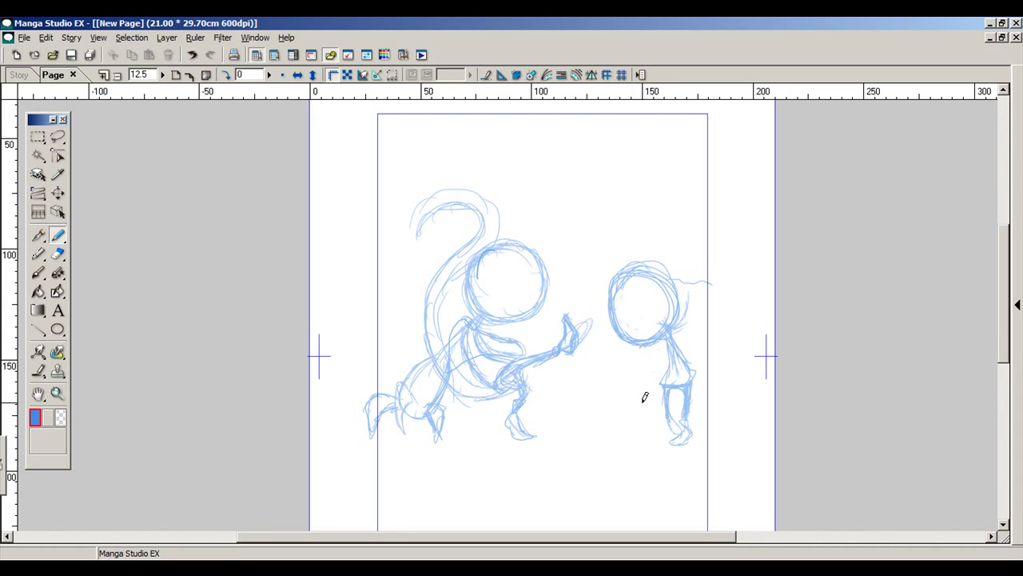
Sketch the right character's raised hand under the chin, bent far arm and pointed scarf end.
{"action": "mouse_move", "coordinate": [630, 335]}
{"action": "left_mouse_down"}
{"action": "mouse_move", "coordinate": [616, 371]}
{"action": "mouse_move", "coordinate": [663, 361]}
{"action": "mouse_move", "coordinate": [638, 357]}
{"action": "mouse_move", "coordinate": [662, 366]}
{"action": "mouse_move", "coordinate": [654, 356]}
{"action": "mouse_move", "coordinate": [671, 333]}
{"action": "mouse_move", "coordinate": [640, 381]}
{"action": "mouse_move", "coordinate": [666, 339]}
{"action": "mouse_move", "coordinate": [652, 354]}
{"action": "mouse_move", "coordinate": [629, 350]}
{"action": "mouse_move", "coordinate": [624, 332]}
{"action": "mouse_move", "coordinate": [635, 370]}
{"action": "mouse_move", "coordinate": [645, 351]}
{"action": "mouse_move", "coordinate": [647, 363]}
{"action": "mouse_move", "coordinate": [632, 344]}
{"action": "left_mouse_up"}
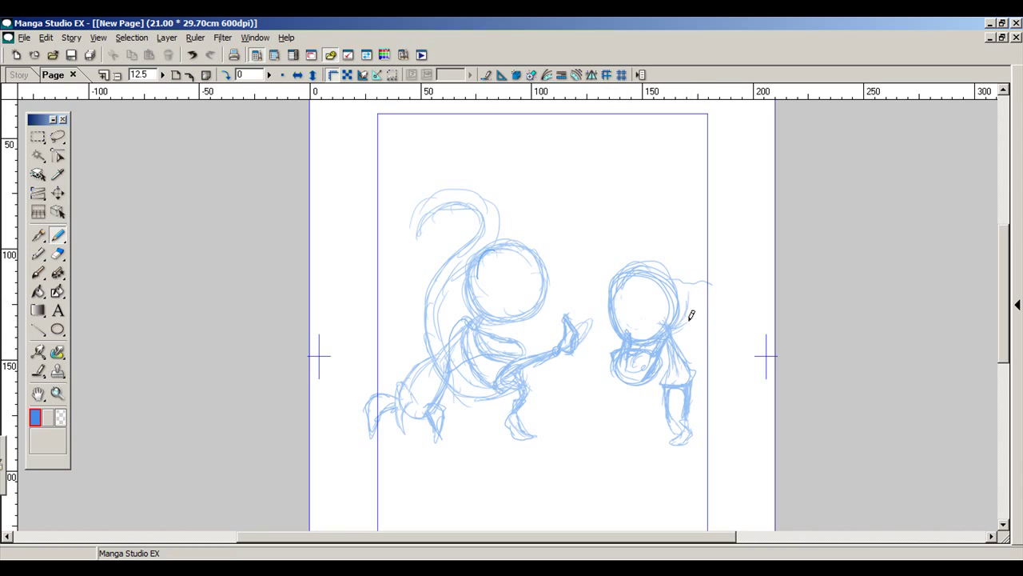
{"action": "mouse_move", "coordinate": [695, 314]}
{"action": "left_mouse_down"}
{"action": "mouse_move", "coordinate": [722, 285]}
{"action": "mouse_move", "coordinate": [694, 287]}
{"action": "mouse_move", "coordinate": [673, 333]}
{"action": "mouse_move", "coordinate": [693, 328]}
{"action": "mouse_move", "coordinate": [670, 336]}
{"action": "mouse_move", "coordinate": [717, 358]}
{"action": "mouse_move", "coordinate": [679, 352]}
{"action": "mouse_move", "coordinate": [715, 350]}
{"action": "mouse_move", "coordinate": [698, 334]}
{"action": "mouse_move", "coordinate": [661, 345]}
{"action": "left_mouse_up"}
Sketch large round eyes with pupils and the facial features on both characters.
{"action": "mouse_move", "coordinate": [636, 297]}
{"action": "left_mouse_down"}
{"action": "mouse_move", "coordinate": [645, 320]}
{"action": "mouse_move", "coordinate": [631, 331]}
{"action": "mouse_move", "coordinate": [648, 332]}
{"action": "mouse_move", "coordinate": [634, 303]}
{"action": "mouse_move", "coordinate": [668, 319]}
{"action": "left_mouse_up"}
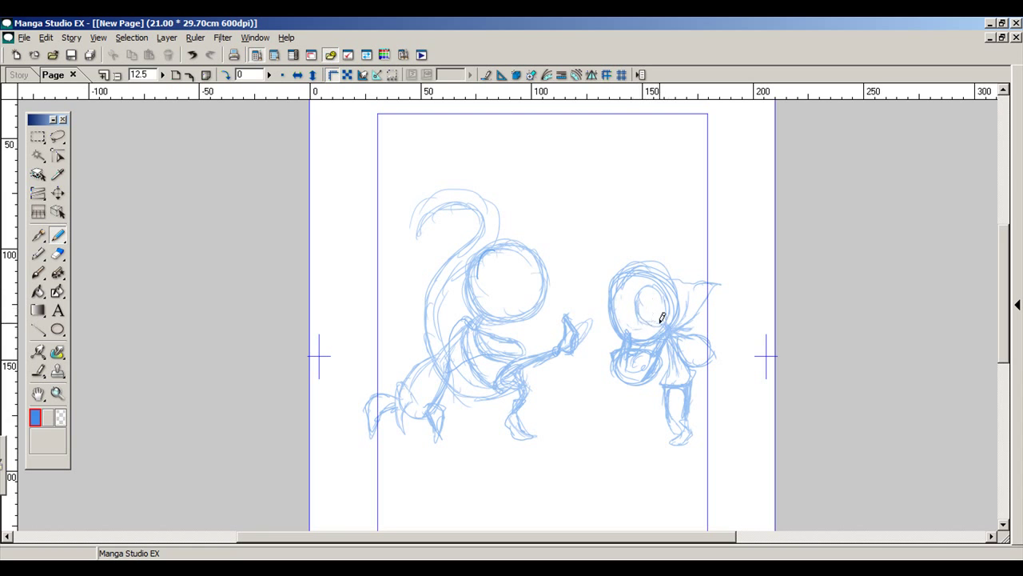
{"action": "mouse_move", "coordinate": [473, 300]}
{"action": "left_mouse_down"}
{"action": "mouse_move", "coordinate": [485, 274]}
{"action": "mouse_move", "coordinate": [512, 292]}
{"action": "mouse_move", "coordinate": [512, 276]}
{"action": "mouse_move", "coordinate": [498, 307]}
{"action": "mouse_move", "coordinate": [479, 291]}
{"action": "mouse_move", "coordinate": [487, 308]}
{"action": "mouse_move", "coordinate": [545, 296]}
{"action": "mouse_move", "coordinate": [536, 305]}
{"action": "mouse_move", "coordinate": [547, 285]}
{"action": "mouse_move", "coordinate": [539, 297]}
{"action": "mouse_move", "coordinate": [540, 278]}
{"action": "mouse_move", "coordinate": [510, 321]}
{"action": "mouse_move", "coordinate": [524, 318]}
{"action": "mouse_move", "coordinate": [485, 327]}
{"action": "left_mouse_up"}
{"action": "mouse_move", "coordinate": [493, 284]}
{"action": "left_mouse_down"}
{"action": "mouse_move", "coordinate": [488, 297]}
{"action": "mouse_move", "coordinate": [494, 284]}
{"action": "mouse_move", "coordinate": [524, 308]}
{"action": "left_mouse_up"}
{"action": "left_click_drag", "start_coordinate": [646, 301], "coordinate": [653, 304]}
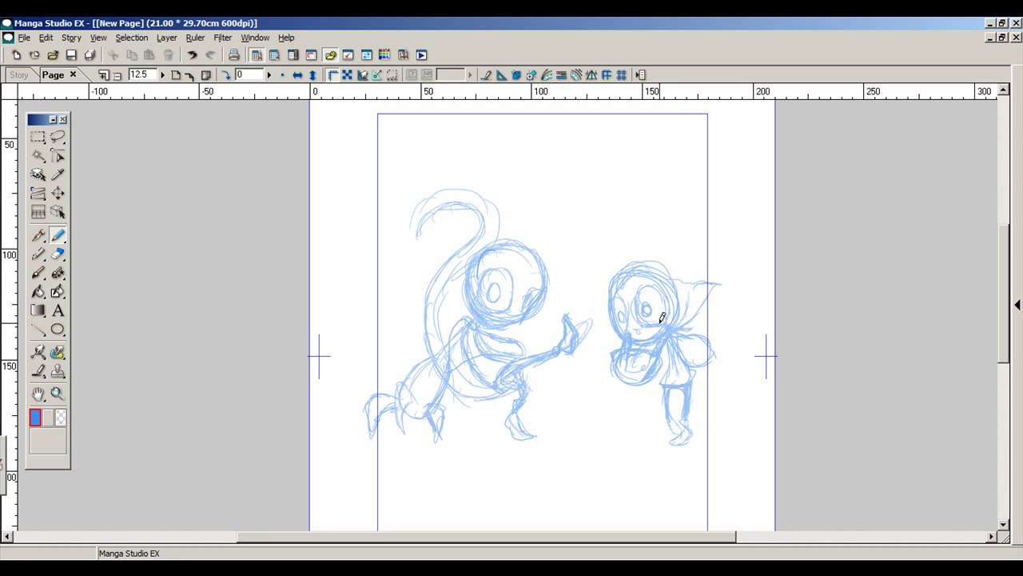
Add two horns, a hooked tail tip, and segment lines on the belly and tail of the left character.
{"action": "mouse_move", "coordinate": [504, 251]}
{"action": "left_mouse_down"}
{"action": "mouse_move", "coordinate": [449, 226]}
{"action": "mouse_move", "coordinate": [481, 252]}
{"action": "mouse_move", "coordinate": [507, 253]}
{"action": "mouse_move", "coordinate": [459, 232]}
{"action": "mouse_move", "coordinate": [473, 227]}
{"action": "mouse_move", "coordinate": [411, 219]}
{"action": "mouse_move", "coordinate": [407, 197]}
{"action": "mouse_move", "coordinate": [399, 238]}
{"action": "mouse_move", "coordinate": [406, 246]}
{"action": "mouse_move", "coordinate": [421, 236]}
{"action": "mouse_move", "coordinate": [423, 261]}
{"action": "mouse_move", "coordinate": [408, 258]}
{"action": "mouse_move", "coordinate": [405, 205]}
{"action": "mouse_move", "coordinate": [402, 242]}
{"action": "mouse_move", "coordinate": [420, 277]}
{"action": "mouse_move", "coordinate": [423, 249]}
{"action": "mouse_move", "coordinate": [399, 200]}
{"action": "mouse_move", "coordinate": [417, 262]}
{"action": "mouse_move", "coordinate": [443, 210]}
{"action": "mouse_move", "coordinate": [478, 218]}
{"action": "mouse_move", "coordinate": [430, 301]}
{"action": "mouse_move", "coordinate": [441, 341]}
{"action": "mouse_move", "coordinate": [460, 273]}
{"action": "left_mouse_up"}
{"action": "mouse_move", "coordinate": [412, 217]}
{"action": "left_mouse_down"}
{"action": "mouse_move", "coordinate": [449, 193]}
{"action": "mouse_move", "coordinate": [493, 208]}
{"action": "mouse_move", "coordinate": [497, 232]}
{"action": "left_mouse_up"}
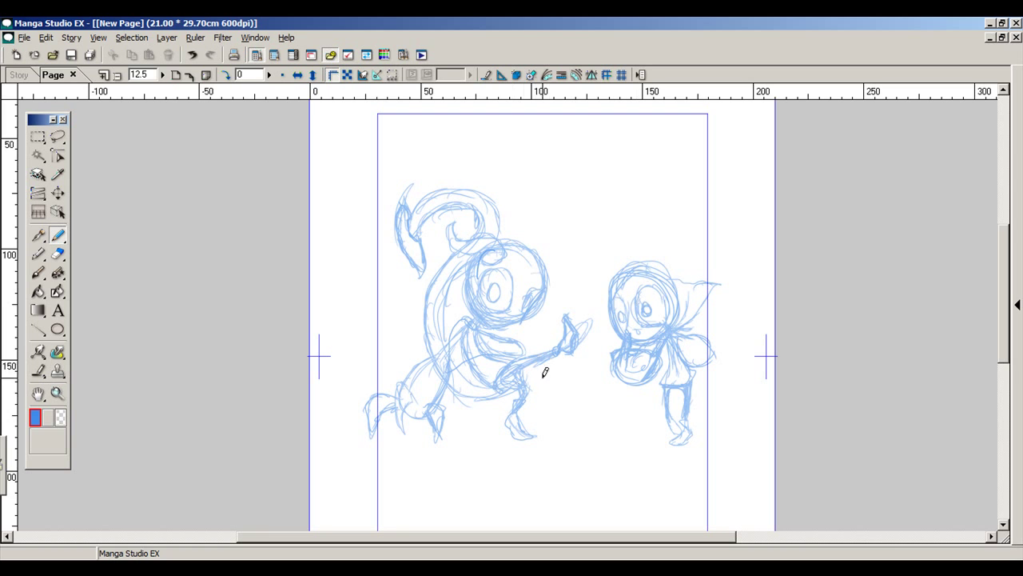
{"action": "mouse_move", "coordinate": [452, 390]}
{"action": "left_mouse_down"}
{"action": "mouse_move", "coordinate": [477, 397]}
{"action": "mouse_move", "coordinate": [522, 378]}
{"action": "mouse_move", "coordinate": [463, 392]}
{"action": "left_mouse_up"}
{"action": "left_click_drag", "start_coordinate": [428, 320], "coordinate": [444, 303]}
{"action": "left_click_drag", "start_coordinate": [429, 292], "coordinate": [456, 258]}
{"action": "left_click_drag", "start_coordinate": [437, 357], "coordinate": [468, 326]}
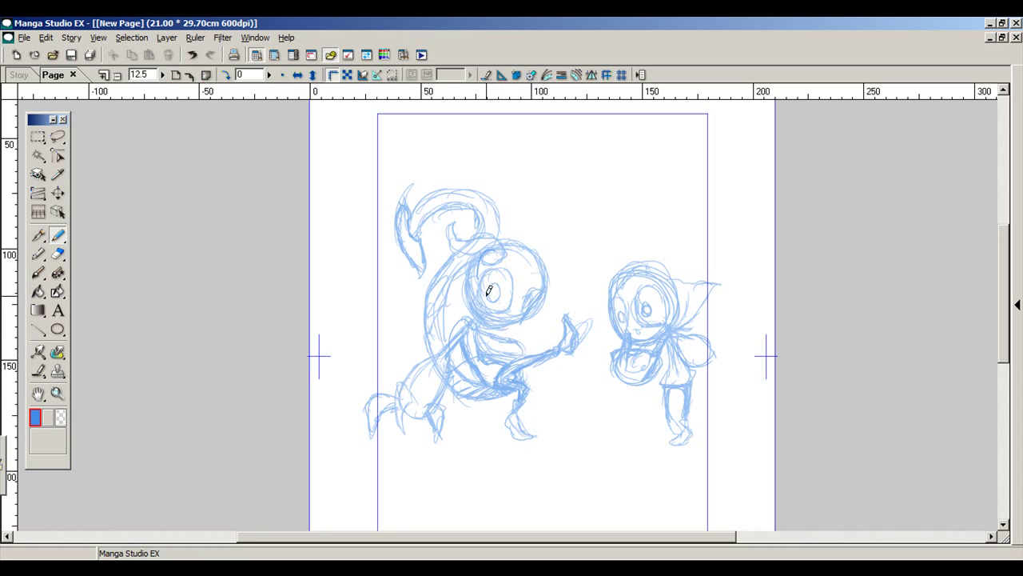
{"action": "mouse_move", "coordinate": [546, 258]}
{"action": "left_mouse_down"}
{"action": "mouse_move", "coordinate": [549, 240]}
{"action": "mouse_move", "coordinate": [504, 240]}
{"action": "mouse_move", "coordinate": [529, 246]}
{"action": "mouse_move", "coordinate": [539, 265]}
{"action": "mouse_move", "coordinate": [545, 254]}
{"action": "left_mouse_up"}
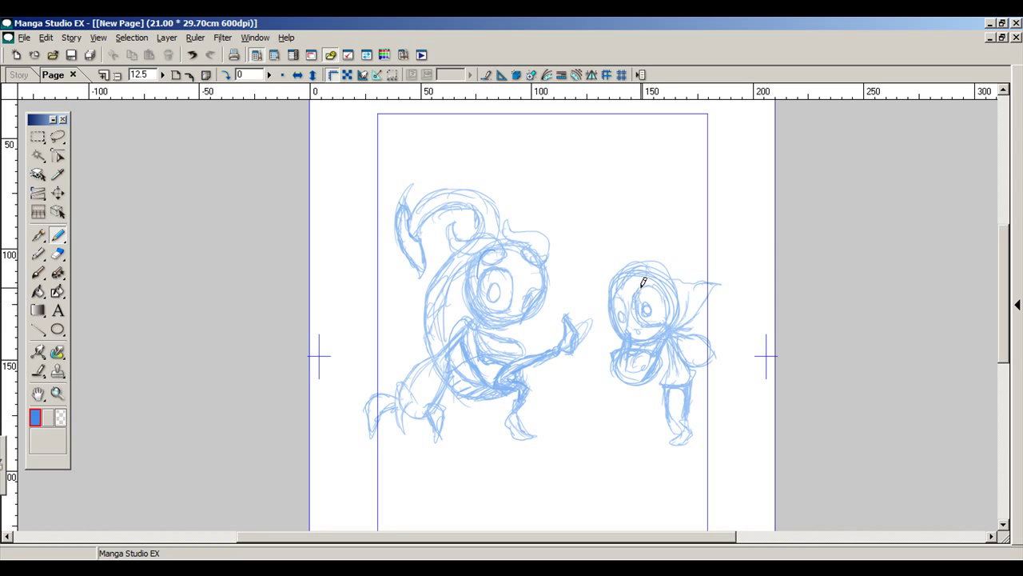
Refine the right character's eyes and add small horns, hair strands, an ear and a fuller far arm.
{"action": "mouse_move", "coordinate": [646, 306]}
{"action": "left_mouse_down"}
{"action": "mouse_move", "coordinate": [648, 318]}
{"action": "mouse_move", "coordinate": [620, 309]}
{"action": "mouse_move", "coordinate": [652, 301]}
{"action": "mouse_move", "coordinate": [626, 299]}
{"action": "mouse_move", "coordinate": [629, 312]}
{"action": "left_mouse_up"}
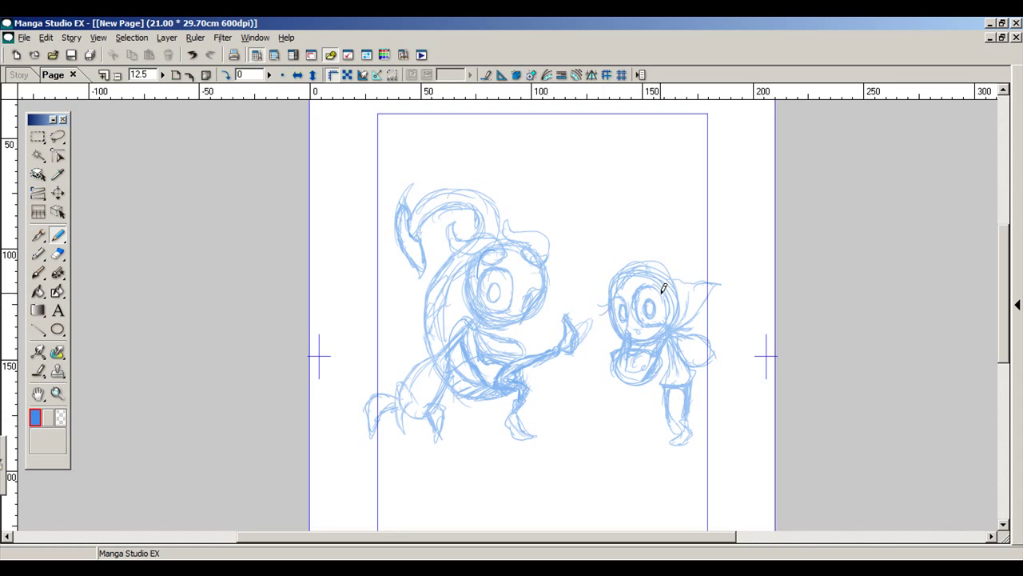
{"action": "left_click_drag", "start_coordinate": [668, 254], "coordinate": [672, 268]}
{"action": "mouse_move", "coordinate": [610, 264]}
{"action": "left_mouse_down"}
{"action": "mouse_move", "coordinate": [616, 251]}
{"action": "mouse_move", "coordinate": [628, 267]}
{"action": "mouse_move", "coordinate": [598, 297]}
{"action": "mouse_move", "coordinate": [636, 275]}
{"action": "left_mouse_up"}
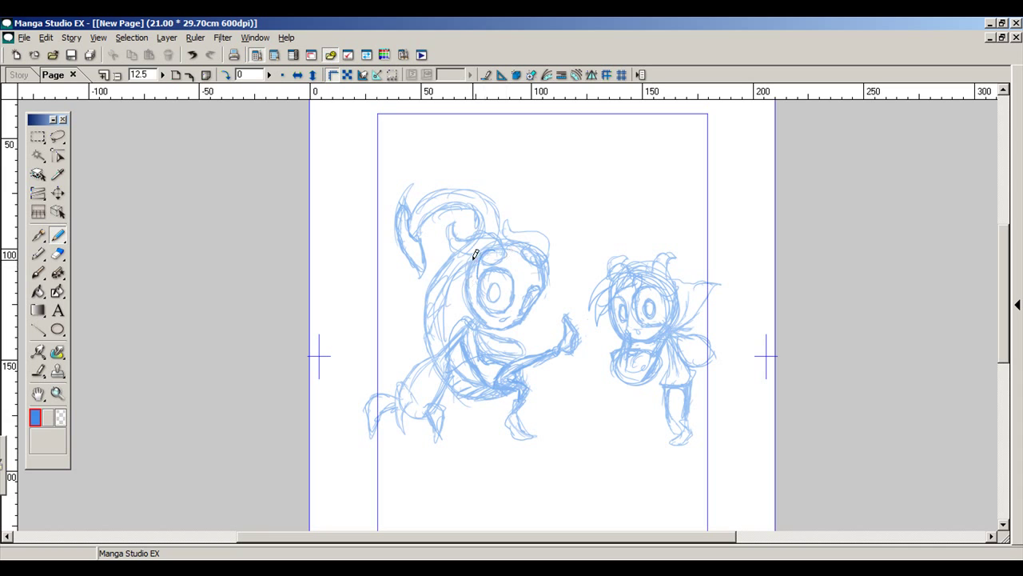
{"action": "mouse_move", "coordinate": [688, 284]}
{"action": "left_mouse_down"}
{"action": "mouse_move", "coordinate": [677, 302]}
{"action": "mouse_move", "coordinate": [702, 290]}
{"action": "mouse_move", "coordinate": [699, 306]}
{"action": "left_mouse_up"}
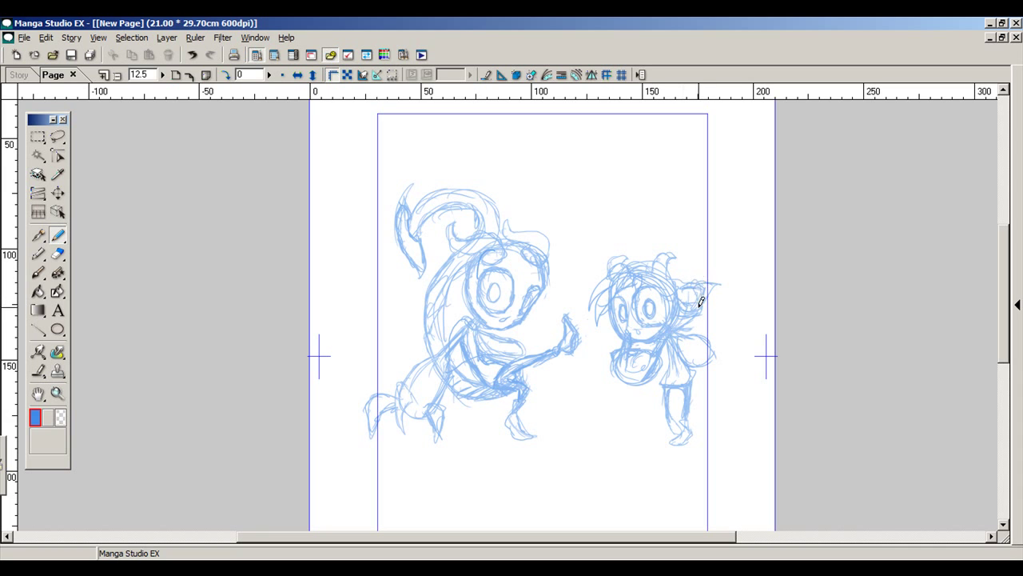
{"action": "left_click_drag", "start_coordinate": [595, 325], "coordinate": [600, 301]}
{"action": "mouse_move", "coordinate": [700, 359]}
{"action": "left_mouse_down"}
{"action": "mouse_move", "coordinate": [710, 361]}
{"action": "mouse_move", "coordinate": [713, 344]}
{"action": "left_mouse_up"}
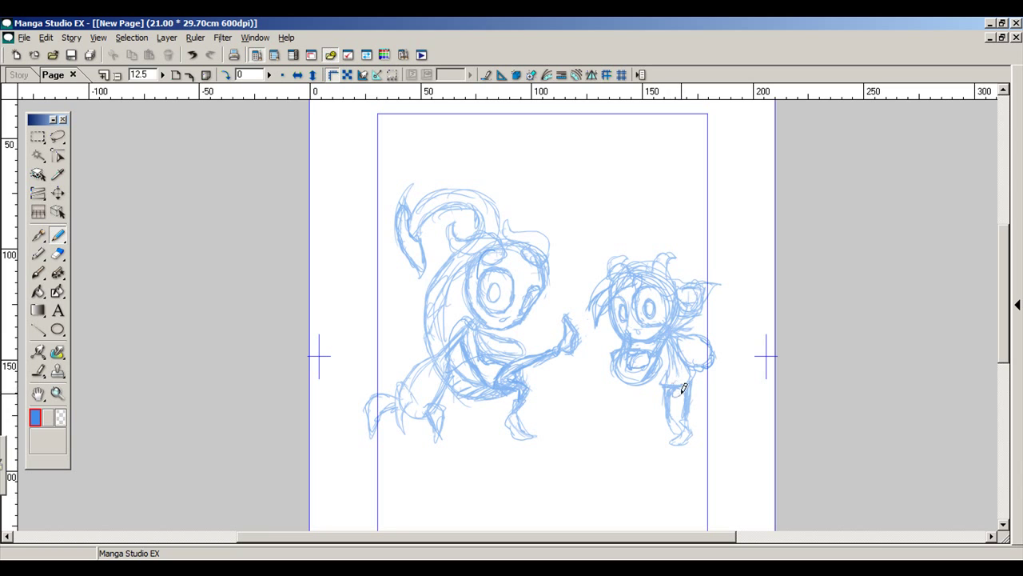
{"action": "mouse_move", "coordinate": [686, 270]}
{"action": "left_mouse_down"}
{"action": "mouse_move", "coordinate": [671, 190]}
{"action": "mouse_move", "coordinate": [600, 212]}
{"action": "mouse_move", "coordinate": [631, 212]}
{"action": "left_mouse_up"}
{"action": "mouse_move", "coordinate": [690, 274]}
{"action": "left_mouse_down"}
{"action": "mouse_move", "coordinate": [713, 221]}
{"action": "mouse_move", "coordinate": [678, 175]}
{"action": "mouse_move", "coordinate": [622, 175]}
{"action": "mouse_move", "coordinate": [603, 192]}
{"action": "mouse_move", "coordinate": [597, 183]}
{"action": "mouse_move", "coordinate": [592, 221]}
{"action": "mouse_move", "coordinate": [605, 234]}
{"action": "mouse_move", "coordinate": [604, 197]}
{"action": "mouse_move", "coordinate": [599, 219]}
{"action": "mouse_move", "coordinate": [628, 223]}
{"action": "mouse_move", "coordinate": [621, 239]}
{"action": "mouse_move", "coordinate": [600, 196]}
{"action": "left_mouse_up"}
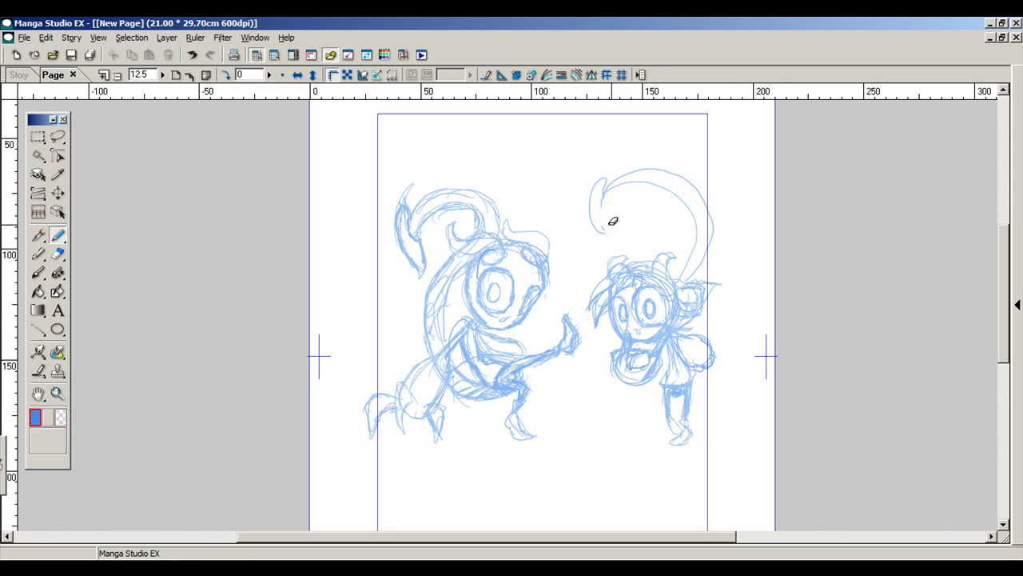
{"action": "mouse_move", "coordinate": [636, 197]}
{"action": "left_mouse_down"}
{"action": "mouse_move", "coordinate": [588, 172]}
{"action": "mouse_move", "coordinate": [603, 234]}
{"action": "mouse_move", "coordinate": [600, 201]}
{"action": "mouse_move", "coordinate": [625, 170]}
{"action": "mouse_move", "coordinate": [608, 191]}
{"action": "mouse_move", "coordinate": [685, 164]}
{"action": "mouse_move", "coordinate": [641, 195]}
{"action": "mouse_move", "coordinate": [619, 168]}
{"action": "mouse_move", "coordinate": [684, 196]}
{"action": "mouse_move", "coordinate": [692, 245]}
{"action": "mouse_move", "coordinate": [680, 276]}
{"action": "mouse_move", "coordinate": [692, 275]}
{"action": "mouse_move", "coordinate": [710, 217]}
{"action": "left_mouse_up"}
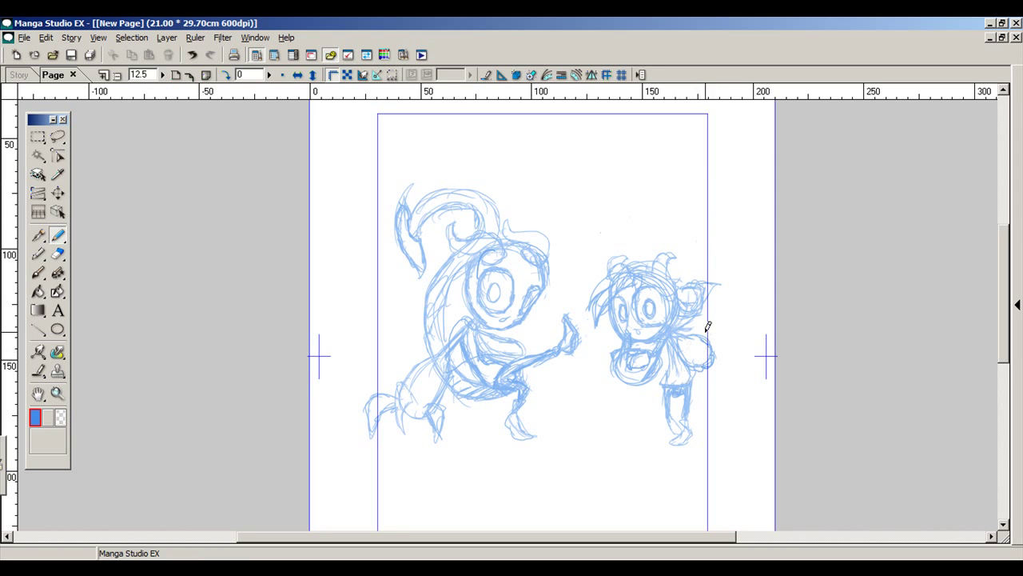
Sketch a low tail arching closely over the right character's head, ending in a hooked tip beside the face.
{"action": "mouse_move", "coordinate": [694, 259]}
{"action": "left_mouse_down"}
{"action": "mouse_move", "coordinate": [626, 226]}
{"action": "mouse_move", "coordinate": [588, 269]}
{"action": "left_mouse_up"}
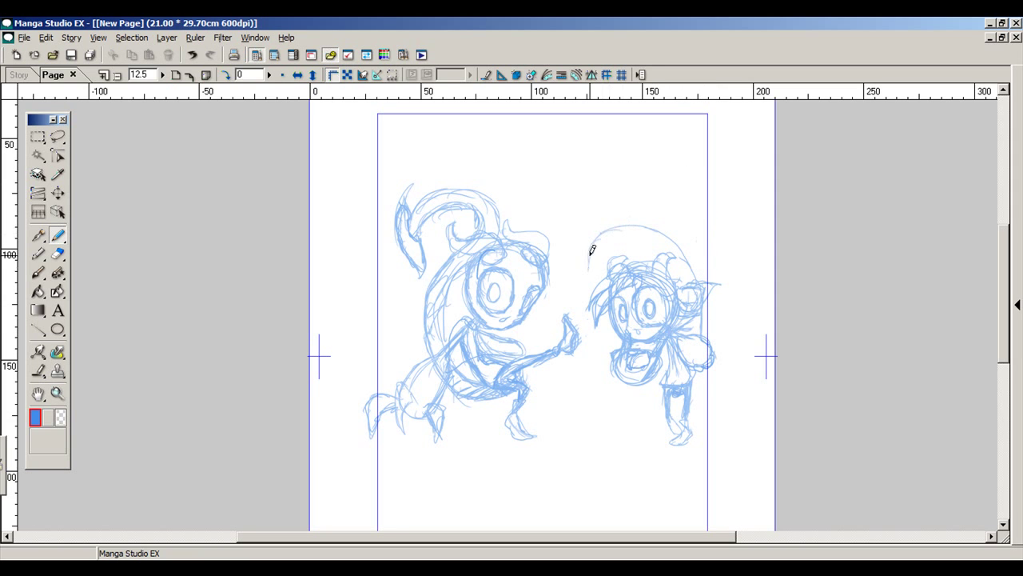
{"action": "mouse_move", "coordinate": [684, 274]}
{"action": "left_mouse_down"}
{"action": "mouse_move", "coordinate": [644, 242]}
{"action": "mouse_move", "coordinate": [608, 254]}
{"action": "mouse_move", "coordinate": [593, 279]}
{"action": "left_mouse_up"}
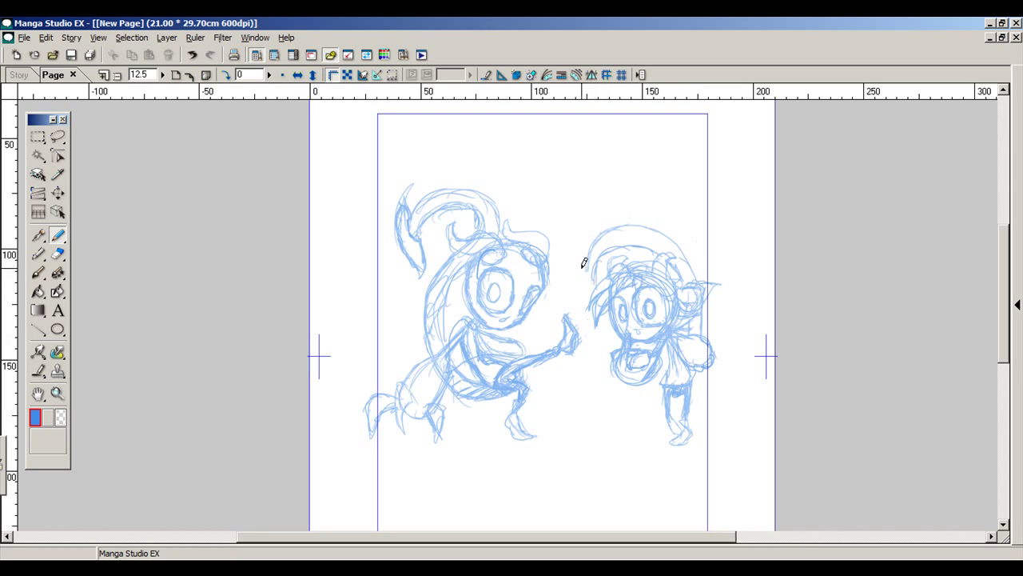
{"action": "mouse_move", "coordinate": [598, 238]}
{"action": "left_mouse_down"}
{"action": "mouse_move", "coordinate": [584, 261]}
{"action": "mouse_move", "coordinate": [589, 295]}
{"action": "left_mouse_up"}
{"action": "mouse_move", "coordinate": [591, 242]}
{"action": "left_mouse_down"}
{"action": "mouse_move", "coordinate": [579, 278]}
{"action": "mouse_move", "coordinate": [589, 307]}
{"action": "left_mouse_up"}
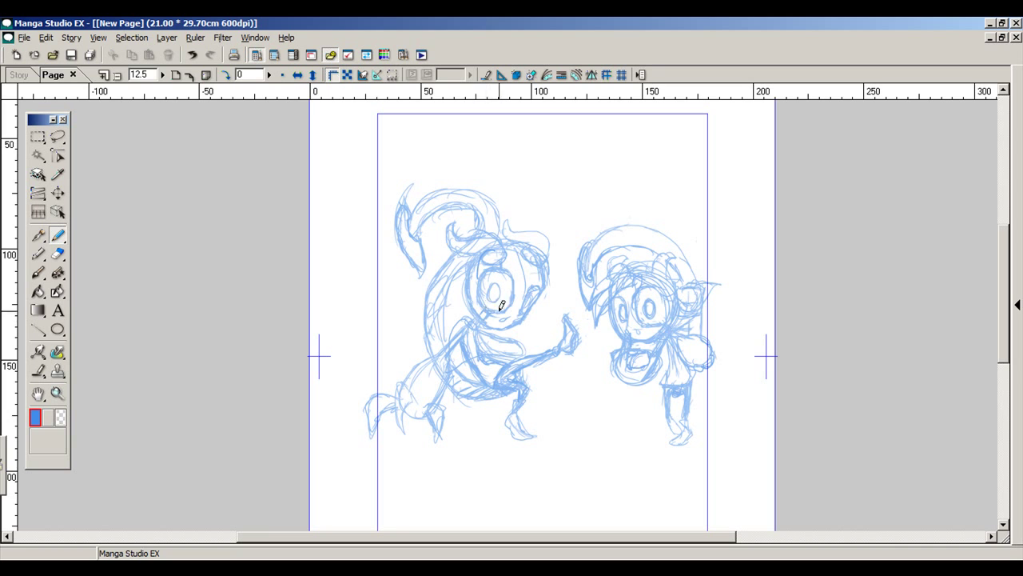
Add bands to the left character's rear arm, darken the right character's hair and ear, and shade both tails.
{"action": "left_click_drag", "start_coordinate": [445, 276], "coordinate": [407, 370]}
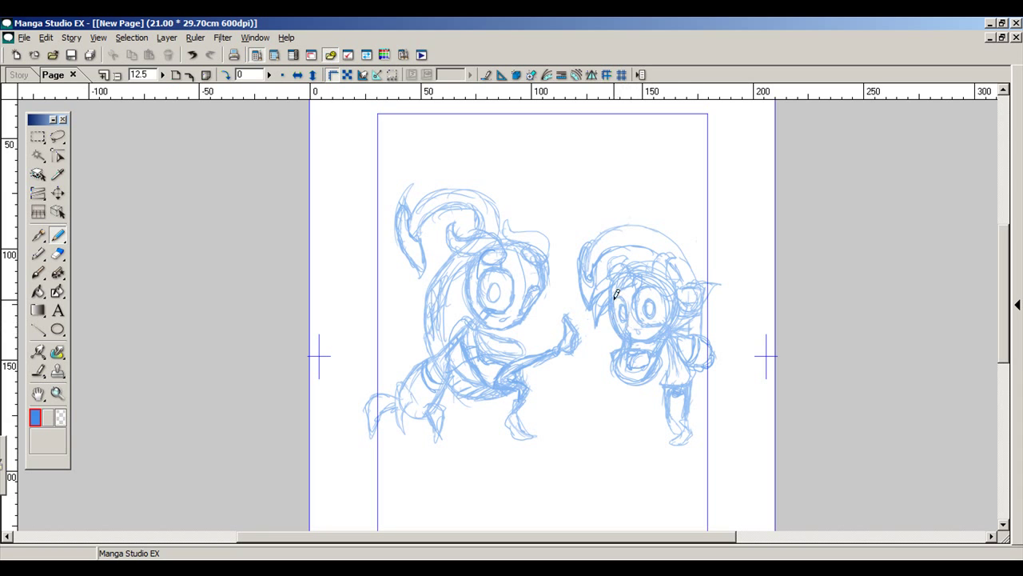
{"action": "left_click_drag", "start_coordinate": [665, 294], "coordinate": [670, 307]}
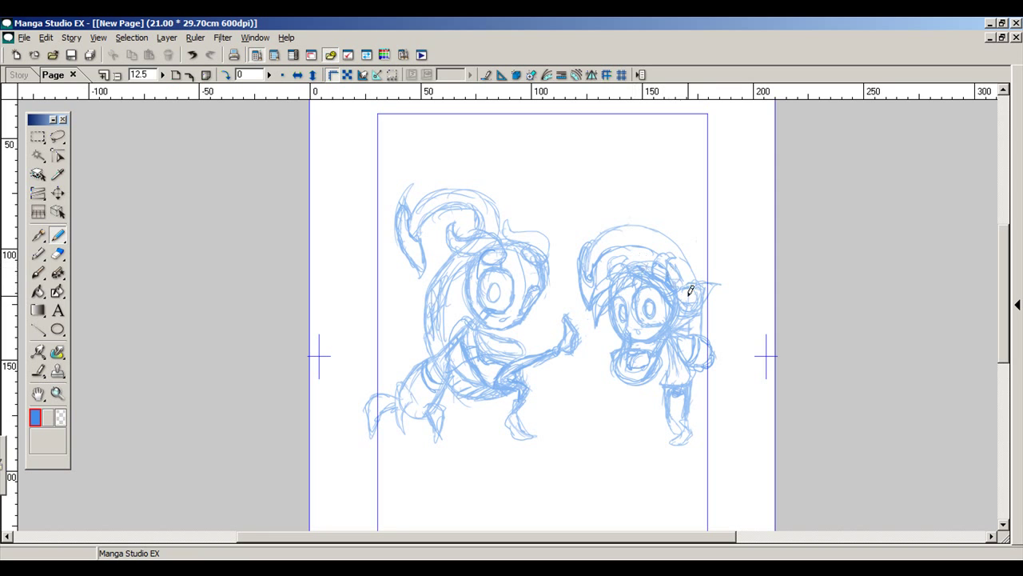
{"action": "left_click_drag", "start_coordinate": [701, 308], "coordinate": [674, 318]}
{"action": "mouse_move", "coordinate": [604, 234]}
{"action": "left_mouse_down"}
{"action": "mouse_move", "coordinate": [640, 225]}
{"action": "mouse_move", "coordinate": [699, 277]}
{"action": "left_mouse_up"}
{"action": "mouse_move", "coordinate": [487, 230]}
{"action": "left_mouse_down"}
{"action": "mouse_move", "coordinate": [449, 200]}
{"action": "mouse_move", "coordinate": [418, 215]}
{"action": "mouse_move", "coordinate": [458, 193]}
{"action": "mouse_move", "coordinate": [419, 217]}
{"action": "mouse_move", "coordinate": [439, 337]}
{"action": "mouse_move", "coordinate": [452, 265]}
{"action": "left_mouse_up"}
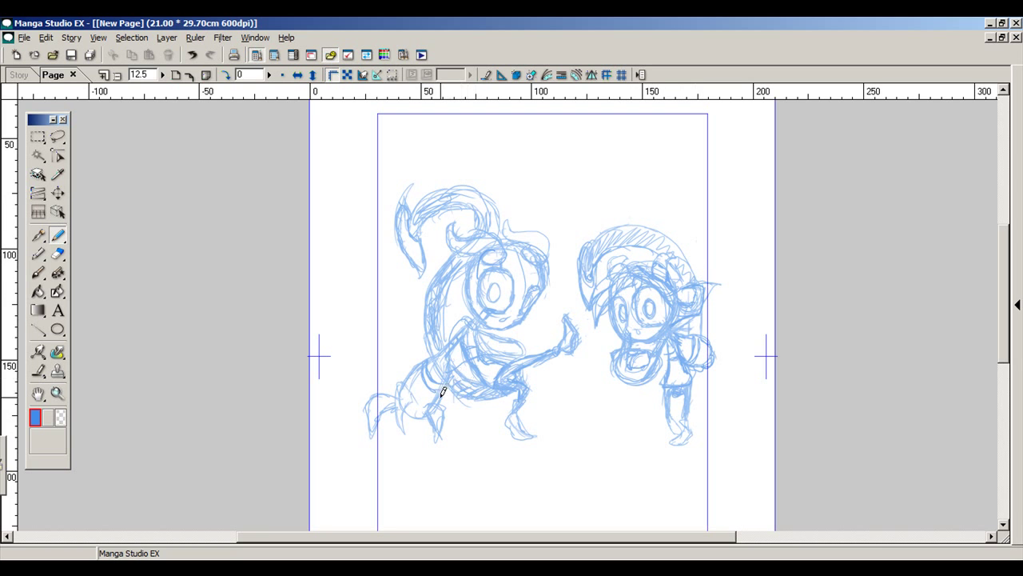
Switch from the sketch layer to the drawing layer with the pen set to black.
{"action": "left_click", "coordinate": [1018, 305]}
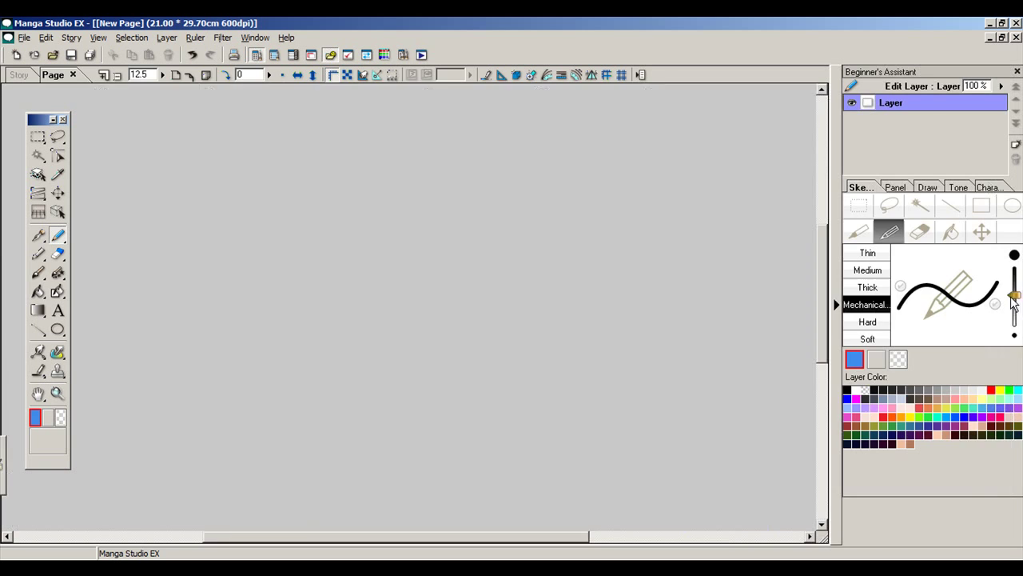
{"action": "left_click", "coordinate": [895, 187]}
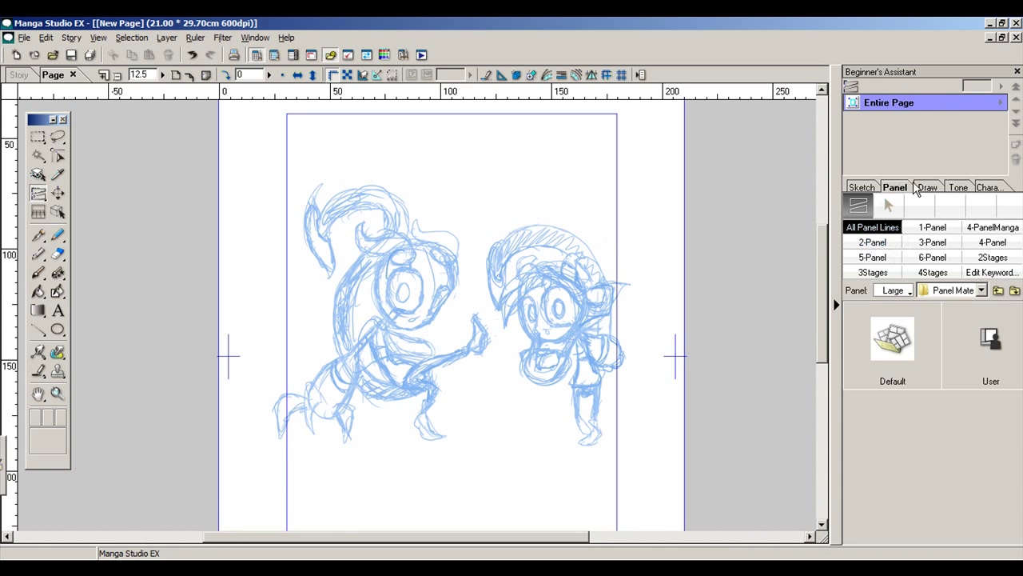
{"action": "left_click", "coordinate": [927, 187]}
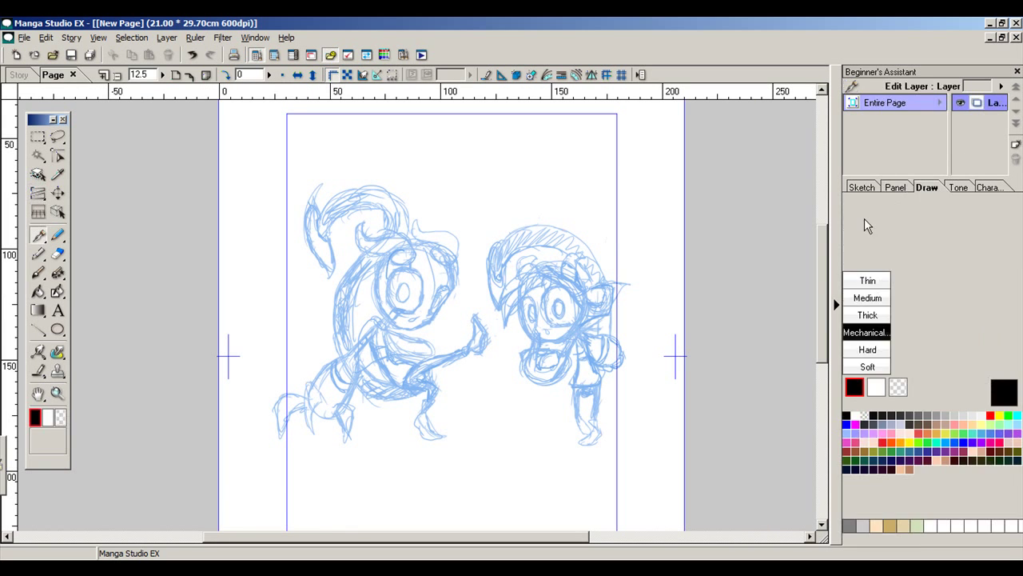
{"action": "left_click", "coordinate": [836, 303]}
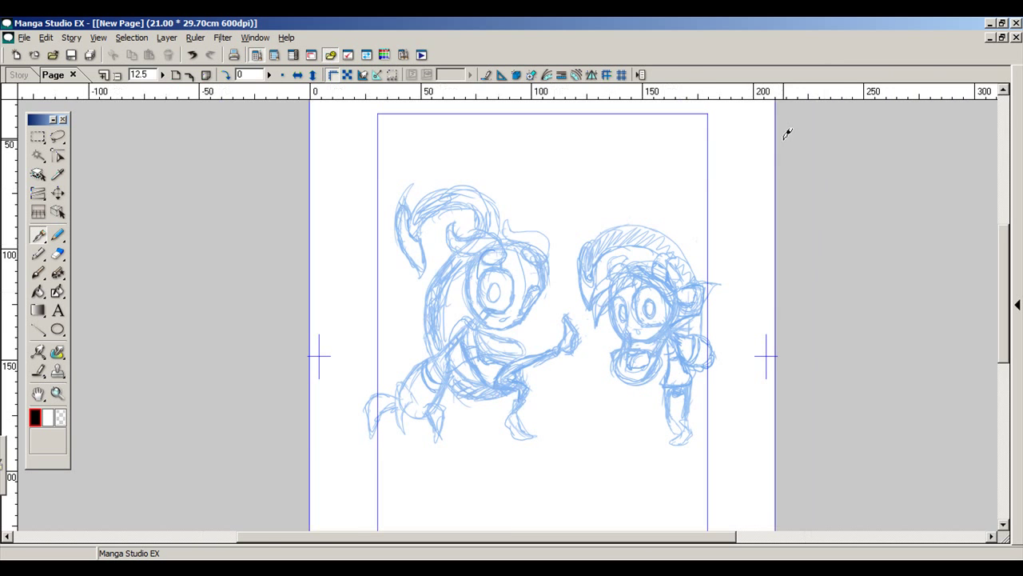
Ink the left character's head outline, first horn and both brow shapes in black over the sketch.
{"action": "left_click", "coordinate": [103, 74]}
{"action": "mouse_move", "coordinate": [442, 207]}
{"action": "left_mouse_down"}
{"action": "mouse_move", "coordinate": [436, 258]}
{"action": "mouse_move", "coordinate": [453, 310]}
{"action": "mouse_move", "coordinate": [496, 345]}
{"action": "mouse_move", "coordinate": [538, 327]}
{"action": "mouse_move", "coordinate": [579, 257]}
{"action": "left_mouse_up"}
{"action": "left_click_drag", "start_coordinate": [577, 206], "coordinate": [579, 260]}
{"action": "mouse_move", "coordinate": [452, 191]}
{"action": "left_mouse_down"}
{"action": "mouse_move", "coordinate": [500, 202]}
{"action": "mouse_move", "coordinate": [502, 166]}
{"action": "mouse_move", "coordinate": [454, 187]}
{"action": "mouse_move", "coordinate": [498, 163]}
{"action": "mouse_move", "coordinate": [398, 131]}
{"action": "mouse_move", "coordinate": [392, 158]}
{"action": "mouse_move", "coordinate": [423, 182]}
{"action": "mouse_move", "coordinate": [452, 185]}
{"action": "mouse_move", "coordinate": [439, 210]}
{"action": "left_mouse_up"}
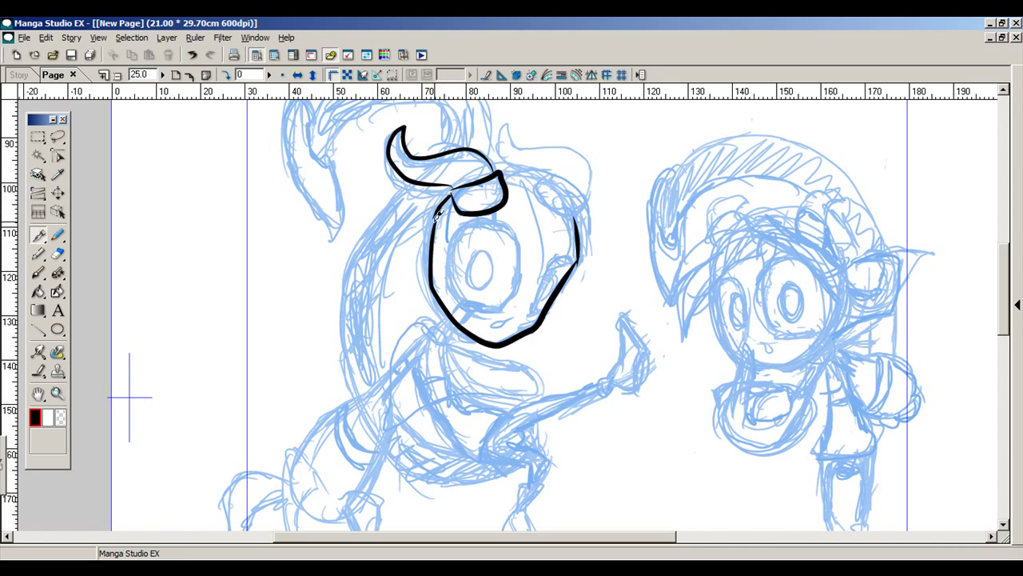
{"action": "mouse_move", "coordinate": [505, 174]}
{"action": "left_mouse_down"}
{"action": "mouse_move", "coordinate": [581, 181]}
{"action": "mouse_move", "coordinate": [584, 206]}
{"action": "mouse_move", "coordinate": [544, 182]}
{"action": "left_mouse_up"}
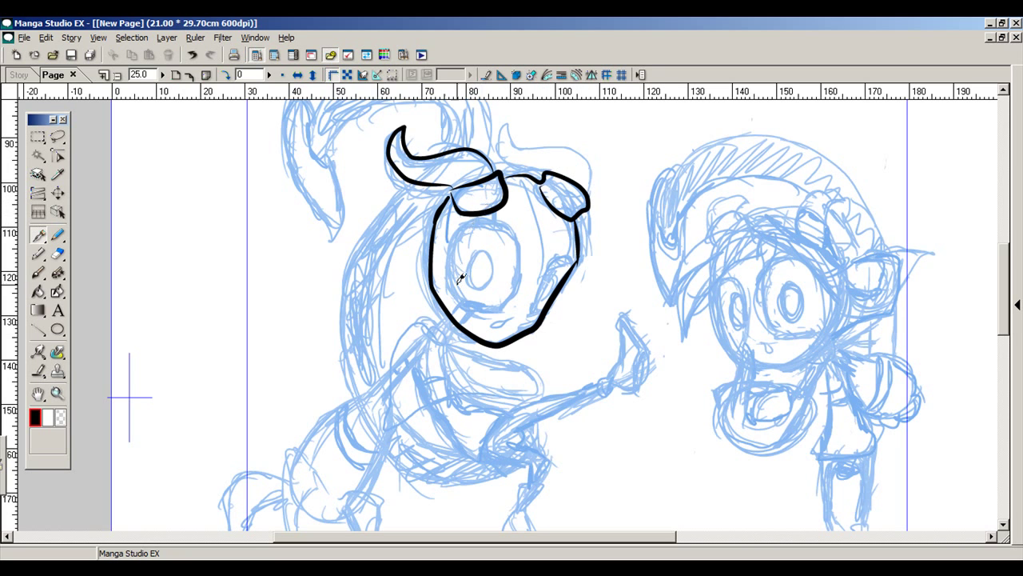
Ink the left character's eyes, pupils, lashes, second horn and the cheek lines below the large eye.
{"action": "left_click_drag", "start_coordinate": [482, 214], "coordinate": [479, 223]}
{"action": "left_click_drag", "start_coordinate": [494, 211], "coordinate": [492, 220]}
{"action": "mouse_move", "coordinate": [477, 307]}
{"action": "left_mouse_down"}
{"action": "mouse_move", "coordinate": [446, 258]}
{"action": "mouse_move", "coordinate": [491, 223]}
{"action": "mouse_move", "coordinate": [524, 244]}
{"action": "mouse_move", "coordinate": [513, 298]}
{"action": "mouse_move", "coordinate": [470, 304]}
{"action": "mouse_move", "coordinate": [452, 286]}
{"action": "left_mouse_up"}
{"action": "mouse_move", "coordinate": [480, 254]}
{"action": "left_mouse_down"}
{"action": "mouse_move", "coordinate": [480, 286]}
{"action": "mouse_move", "coordinate": [479, 254]}
{"action": "left_mouse_up"}
{"action": "mouse_move", "coordinate": [557, 256]}
{"action": "left_mouse_down"}
{"action": "mouse_move", "coordinate": [534, 313]}
{"action": "mouse_move", "coordinate": [574, 268]}
{"action": "mouse_move", "coordinate": [540, 307]}
{"action": "left_mouse_up"}
{"action": "mouse_move", "coordinate": [549, 176]}
{"action": "left_mouse_down"}
{"action": "mouse_move", "coordinate": [590, 186]}
{"action": "mouse_move", "coordinate": [589, 169]}
{"action": "mouse_move", "coordinate": [566, 150]}
{"action": "mouse_move", "coordinate": [518, 144]}
{"action": "mouse_move", "coordinate": [509, 127]}
{"action": "mouse_move", "coordinate": [555, 172]}
{"action": "left_mouse_up"}
{"action": "left_click_drag", "start_coordinate": [567, 218], "coordinate": [572, 257]}
{"action": "left_click_drag", "start_coordinate": [476, 219], "coordinate": [512, 213]}
{"action": "left_click_drag", "start_coordinate": [574, 249], "coordinate": [555, 238]}
{"action": "left_click_drag", "start_coordinate": [543, 301], "coordinate": [534, 322]}
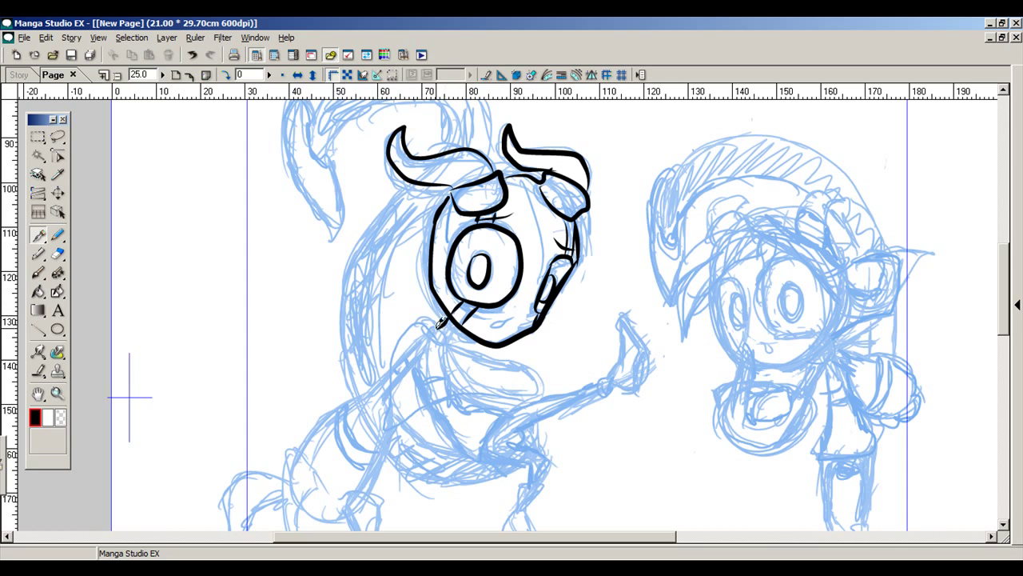
Ink the left character's shoulder curve, neck knot and the scarf folds beneath the chin.
{"action": "mouse_move", "coordinate": [439, 327]}
{"action": "left_mouse_down"}
{"action": "mouse_move", "coordinate": [423, 320]}
{"action": "mouse_move", "coordinate": [398, 355]}
{"action": "mouse_move", "coordinate": [443, 342]}
{"action": "mouse_move", "coordinate": [436, 332]}
{"action": "mouse_move", "coordinate": [464, 390]}
{"action": "mouse_move", "coordinate": [521, 406]}
{"action": "left_mouse_up"}
{"action": "left_click_drag", "start_coordinate": [451, 338], "coordinate": [480, 380]}
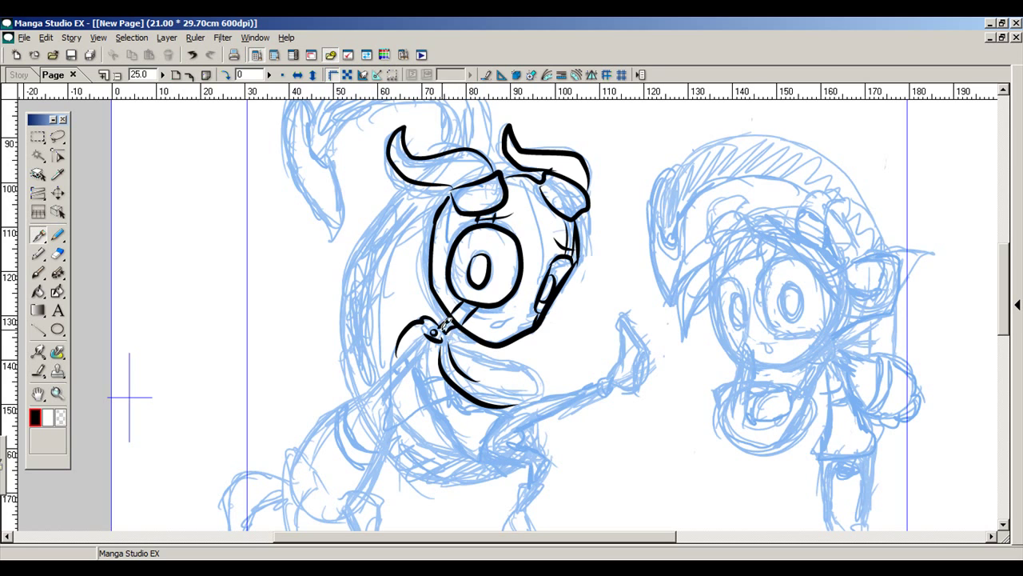
{"action": "mouse_move", "coordinate": [453, 339]}
{"action": "left_mouse_down"}
{"action": "mouse_move", "coordinate": [517, 364]}
{"action": "mouse_move", "coordinate": [501, 351]}
{"action": "mouse_move", "coordinate": [534, 400]}
{"action": "left_mouse_up"}
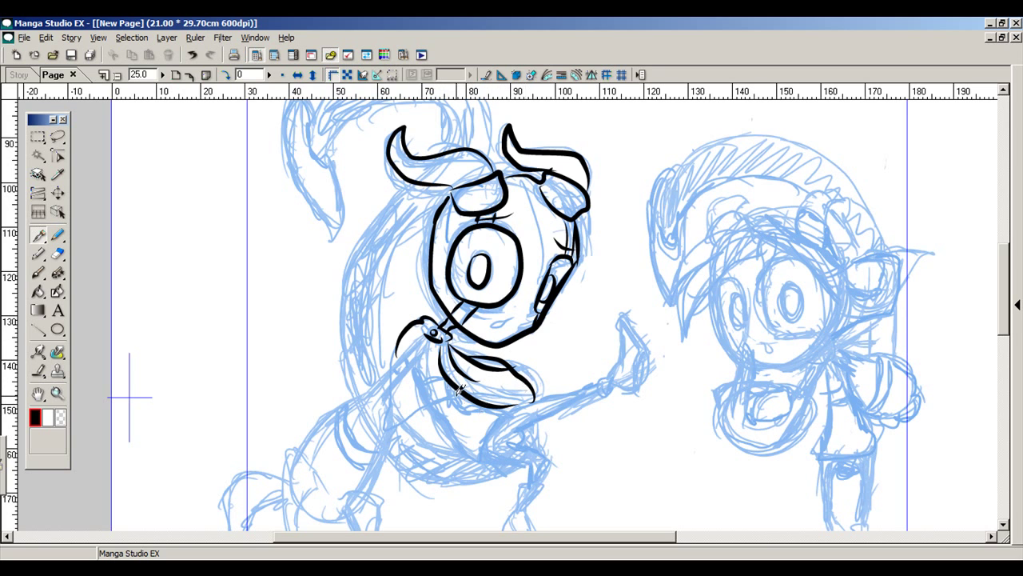
Ink the left character's hanging scarf end, upper arm and puffed sleeve with its curved double band in black.
{"action": "mouse_move", "coordinate": [457, 400]}
{"action": "left_mouse_down"}
{"action": "mouse_move", "coordinate": [509, 414]}
{"action": "mouse_move", "coordinate": [487, 457]}
{"action": "mouse_move", "coordinate": [431, 396]}
{"action": "mouse_move", "coordinate": [418, 365]}
{"action": "mouse_move", "coordinate": [428, 327]}
{"action": "mouse_move", "coordinate": [366, 406]}
{"action": "mouse_move", "coordinate": [367, 389]}
{"action": "mouse_move", "coordinate": [300, 452]}
{"action": "left_mouse_up"}
{"action": "mouse_move", "coordinate": [383, 396]}
{"action": "left_mouse_down"}
{"action": "mouse_move", "coordinate": [389, 440]}
{"action": "mouse_move", "coordinate": [364, 489]}
{"action": "left_mouse_up"}
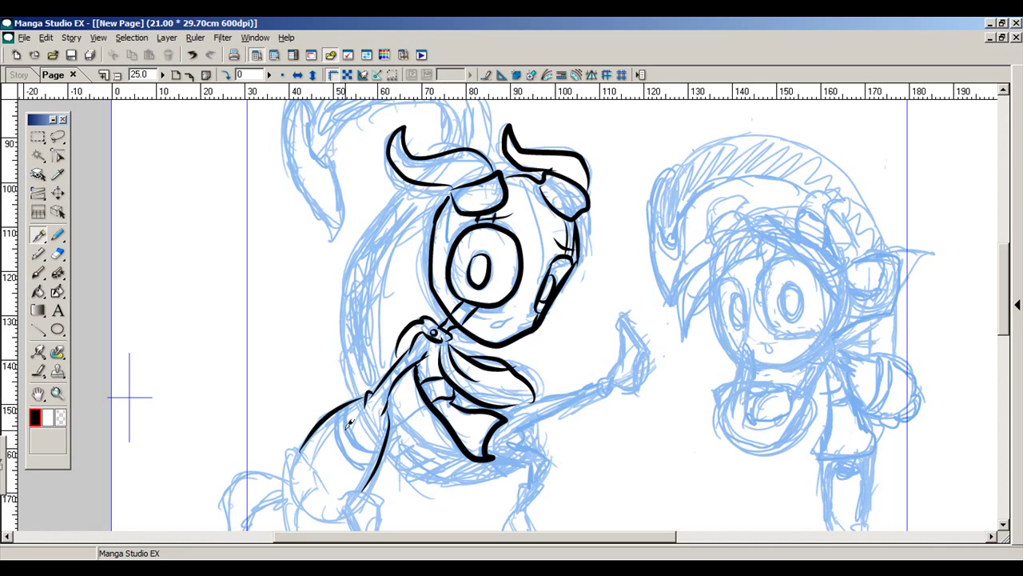
{"action": "mouse_move", "coordinate": [337, 412]}
{"action": "left_mouse_down"}
{"action": "mouse_move", "coordinate": [343, 439]}
{"action": "mouse_move", "coordinate": [376, 466]}
{"action": "left_mouse_up"}
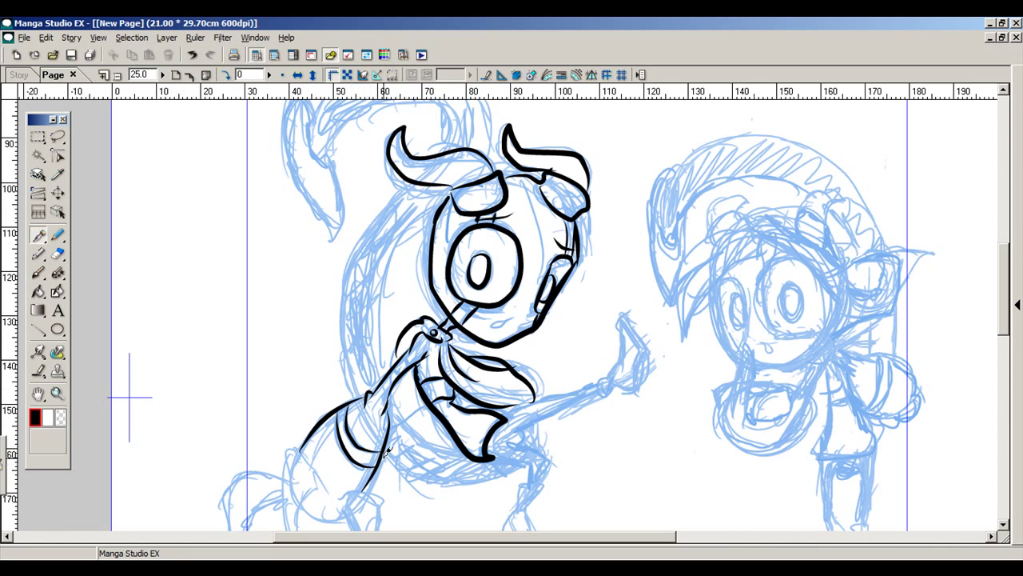
Ink the left character's raised leg, standing leg with both feet, and the rounded curve of the lower body.
{"action": "mouse_move", "coordinate": [487, 457]}
{"action": "left_mouse_down"}
{"action": "mouse_move", "coordinate": [531, 460]}
{"action": "mouse_move", "coordinate": [527, 485]}
{"action": "mouse_move", "coordinate": [549, 454]}
{"action": "mouse_move", "coordinate": [512, 434]}
{"action": "mouse_move", "coordinate": [603, 377]}
{"action": "left_mouse_up"}
{"action": "mouse_move", "coordinate": [550, 399]}
{"action": "left_mouse_down"}
{"action": "mouse_move", "coordinate": [596, 389]}
{"action": "mouse_move", "coordinate": [503, 421]}
{"action": "left_mouse_up"}
{"action": "mouse_move", "coordinate": [596, 394]}
{"action": "left_mouse_down"}
{"action": "mouse_move", "coordinate": [618, 366]}
{"action": "mouse_move", "coordinate": [626, 315]}
{"action": "mouse_move", "coordinate": [646, 345]}
{"action": "mouse_move", "coordinate": [643, 376]}
{"action": "mouse_move", "coordinate": [640, 394]}
{"action": "mouse_move", "coordinate": [600, 384]}
{"action": "left_mouse_up"}
{"action": "scroll", "coordinate": [1011, 281], "scroll_direction": "down", "scroll_amount": 3}
{"action": "mouse_move", "coordinate": [527, 302]}
{"action": "left_mouse_down"}
{"action": "mouse_move", "coordinate": [527, 334]}
{"action": "mouse_move", "coordinate": [504, 350]}
{"action": "mouse_move", "coordinate": [513, 368]}
{"action": "mouse_move", "coordinate": [529, 385]}
{"action": "mouse_move", "coordinate": [555, 382]}
{"action": "mouse_move", "coordinate": [557, 374]}
{"action": "mouse_move", "coordinate": [529, 365]}
{"action": "mouse_move", "coordinate": [515, 339]}
{"action": "left_mouse_up"}
{"action": "mouse_move", "coordinate": [512, 258]}
{"action": "left_mouse_down"}
{"action": "mouse_move", "coordinate": [527, 266]}
{"action": "mouse_move", "coordinate": [456, 307]}
{"action": "mouse_move", "coordinate": [387, 262]}
{"action": "left_mouse_up"}
{"action": "mouse_move", "coordinate": [477, 277]}
{"action": "left_mouse_down"}
{"action": "mouse_move", "coordinate": [431, 258]}
{"action": "mouse_move", "coordinate": [392, 214]}
{"action": "left_mouse_up"}
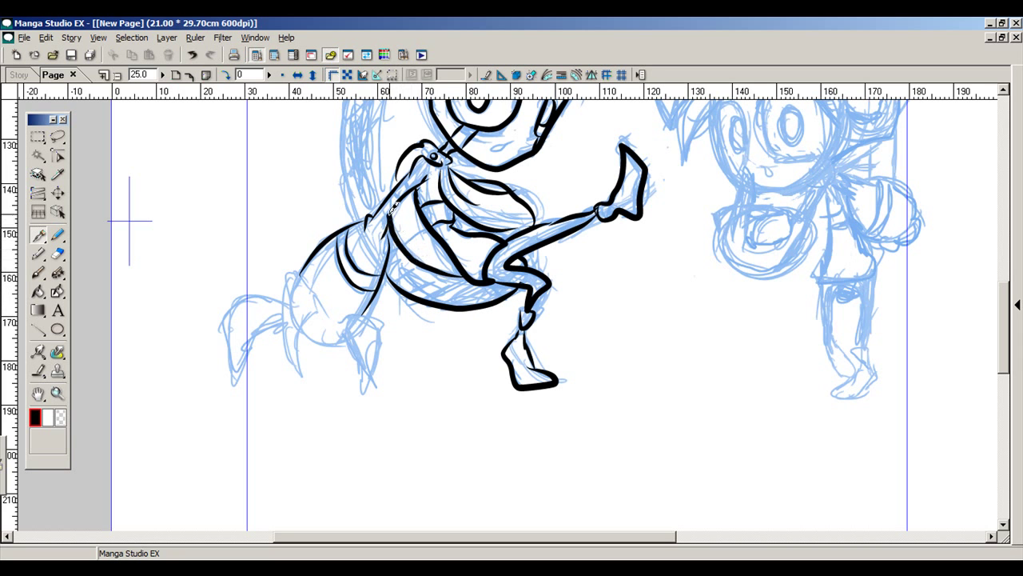
{"action": "left_click_drag", "start_coordinate": [494, 275], "coordinate": [525, 289]}
Ink the fold lines on the left character's torso and scarf.
{"action": "left_click_drag", "start_coordinate": [1005, 334], "coordinate": [1006, 293]}
{"action": "left_click_drag", "start_coordinate": [411, 386], "coordinate": [437, 413]}
{"action": "left_click_drag", "start_coordinate": [404, 382], "coordinate": [438, 422]}
{"action": "left_click_drag", "start_coordinate": [480, 362], "coordinate": [505, 366]}
Ink the left character's long curled tail with its hooked tip, and the small mouth.
{"action": "mouse_move", "coordinate": [388, 355]}
{"action": "left_mouse_down"}
{"action": "mouse_move", "coordinate": [384, 257]}
{"action": "mouse_move", "coordinate": [428, 192]}
{"action": "left_mouse_up"}
{"action": "mouse_move", "coordinate": [365, 385]}
{"action": "left_mouse_down"}
{"action": "mouse_move", "coordinate": [355, 243]}
{"action": "mouse_move", "coordinate": [415, 184]}
{"action": "left_mouse_up"}
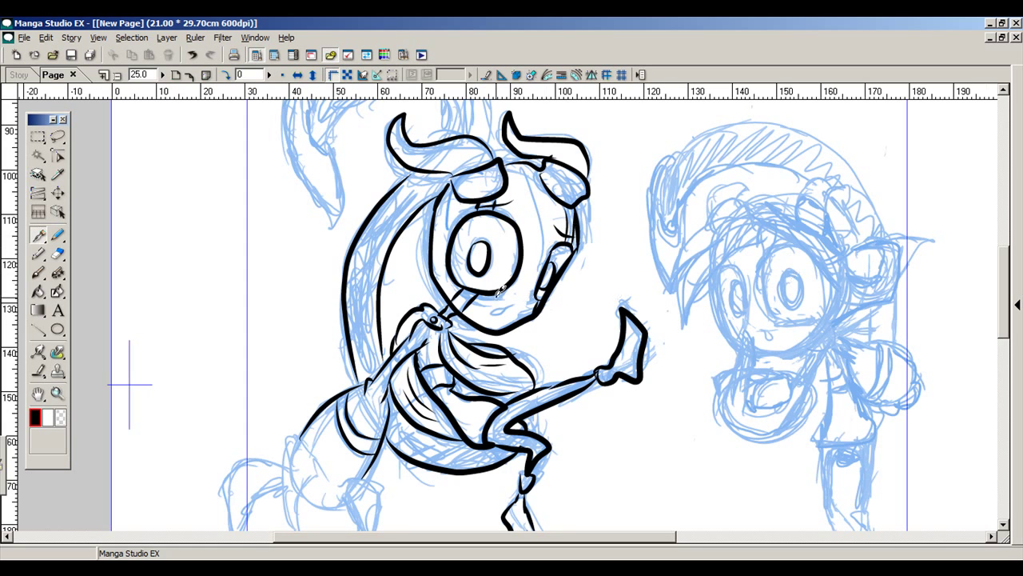
{"action": "left_click_drag", "start_coordinate": [494, 310], "coordinate": [507, 310]}
{"action": "scroll", "coordinate": [880, 248], "scroll_direction": "up", "scroll_amount": 3}
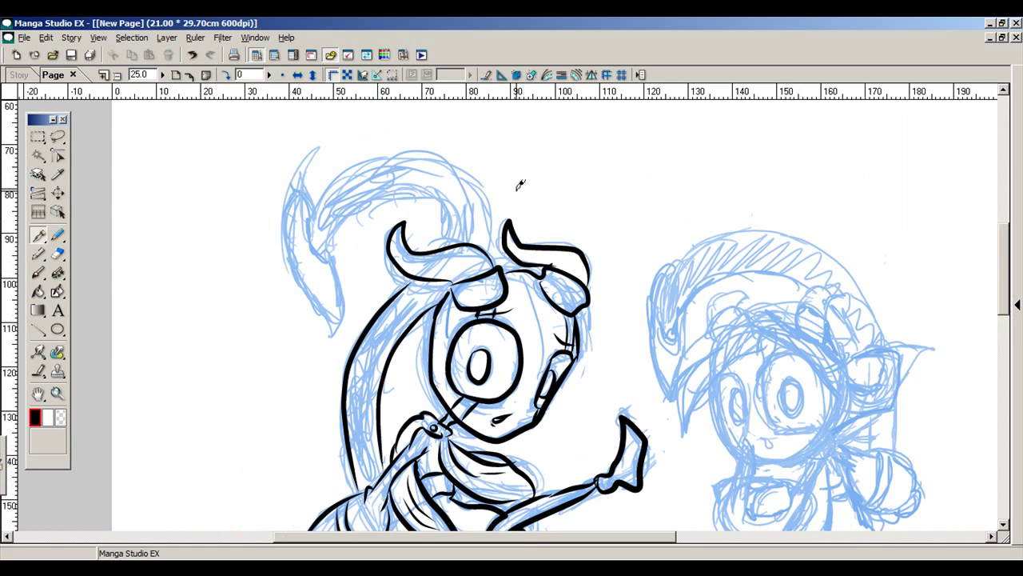
{"action": "mouse_move", "coordinate": [443, 240]}
{"action": "left_mouse_down"}
{"action": "mouse_move", "coordinate": [399, 191]}
{"action": "mouse_move", "coordinate": [344, 225]}
{"action": "mouse_move", "coordinate": [341, 249]}
{"action": "mouse_move", "coordinate": [323, 194]}
{"action": "mouse_move", "coordinate": [405, 154]}
{"action": "mouse_move", "coordinate": [453, 154]}
{"action": "mouse_move", "coordinate": [489, 187]}
{"action": "mouse_move", "coordinate": [489, 244]}
{"action": "left_mouse_up"}
{"action": "mouse_move", "coordinate": [319, 226]}
{"action": "left_mouse_down"}
{"action": "mouse_move", "coordinate": [335, 251]}
{"action": "mouse_move", "coordinate": [312, 224]}
{"action": "mouse_move", "coordinate": [297, 179]}
{"action": "mouse_move", "coordinate": [349, 310]}
{"action": "left_mouse_up"}
{"action": "mouse_move", "coordinate": [349, 310]}
{"action": "left_mouse_down"}
{"action": "mouse_move", "coordinate": [336, 242]}
{"action": "mouse_move", "coordinate": [323, 265]}
{"action": "left_mouse_up"}
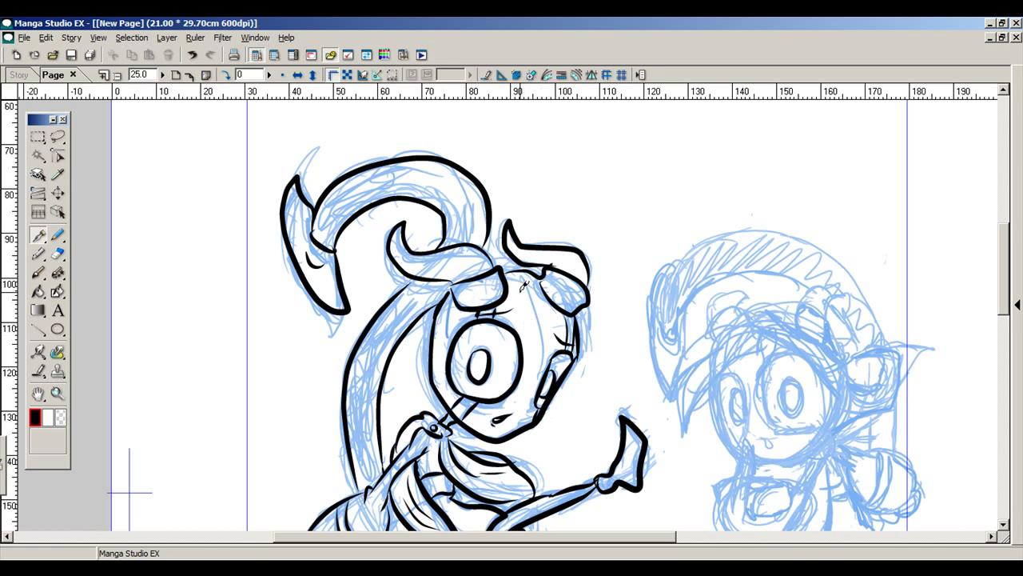
Ink the left character's hair strands across the forehead, between the horns and down both sides of the face.
{"action": "left_click_drag", "start_coordinate": [522, 291], "coordinate": [547, 333]}
{"action": "mouse_move", "coordinate": [512, 290]}
{"action": "left_mouse_down"}
{"action": "mouse_move", "coordinate": [577, 344]}
{"action": "mouse_move", "coordinate": [612, 336]}
{"action": "mouse_move", "coordinate": [474, 334]}
{"action": "left_mouse_up"}
{"action": "mouse_move", "coordinate": [502, 301]}
{"action": "left_mouse_down"}
{"action": "mouse_move", "coordinate": [432, 330]}
{"action": "mouse_move", "coordinate": [496, 264]}
{"action": "mouse_move", "coordinate": [510, 265]}
{"action": "left_mouse_up"}
{"action": "left_click_drag", "start_coordinate": [519, 284], "coordinate": [539, 267]}
{"action": "left_click_drag", "start_coordinate": [444, 323], "coordinate": [445, 366]}
{"action": "left_click_drag", "start_coordinate": [432, 316], "coordinate": [434, 392]}
{"action": "mouse_move", "coordinate": [449, 296]}
{"action": "left_mouse_down"}
{"action": "mouse_move", "coordinate": [414, 366]}
{"action": "mouse_move", "coordinate": [423, 331]}
{"action": "left_mouse_up"}
{"action": "mouse_move", "coordinate": [448, 293]}
{"action": "left_mouse_down"}
{"action": "mouse_move", "coordinate": [406, 329]}
{"action": "mouse_move", "coordinate": [448, 347]}
{"action": "left_mouse_up"}
{"action": "left_click_drag", "start_coordinate": [447, 299], "coordinate": [440, 345]}
{"action": "left_click_drag", "start_coordinate": [516, 274], "coordinate": [606, 321]}
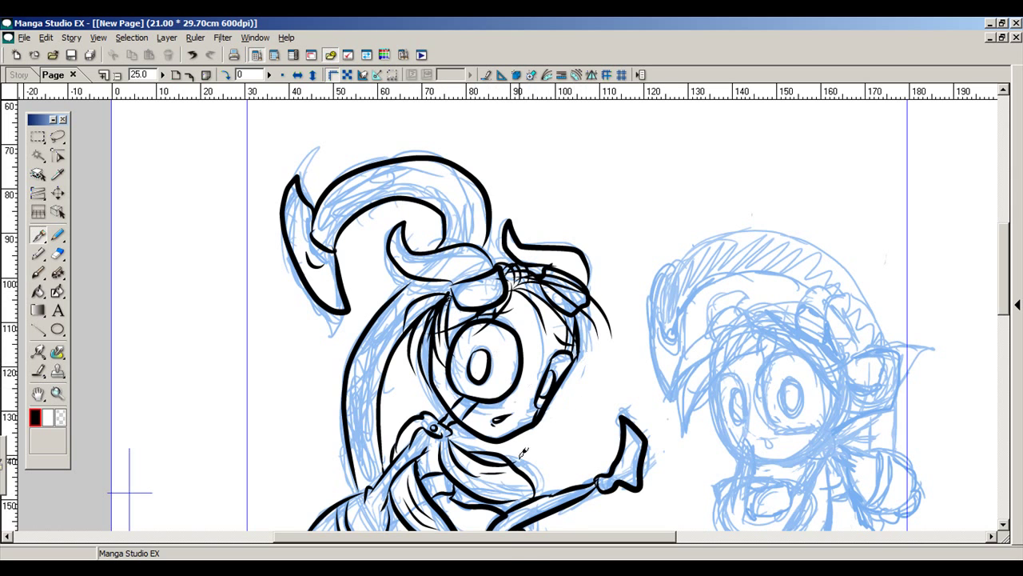
Ink the large pointed claws and the hem at the end of the left character's puffed sleeve.
{"action": "left_click_drag", "start_coordinate": [527, 537], "coordinate": [554, 536]}
{"action": "left_click_drag", "start_coordinate": [1004, 284], "coordinate": [1004, 318]}
{"action": "mouse_move", "coordinate": [250, 415]}
{"action": "left_mouse_down"}
{"action": "mouse_move", "coordinate": [235, 393]}
{"action": "mouse_move", "coordinate": [223, 433]}
{"action": "mouse_move", "coordinate": [237, 492]}
{"action": "mouse_move", "coordinate": [253, 411]}
{"action": "mouse_move", "coordinate": [212, 418]}
{"action": "mouse_move", "coordinate": [176, 443]}
{"action": "mouse_move", "coordinate": [168, 492]}
{"action": "mouse_move", "coordinate": [227, 422]}
{"action": "left_mouse_up"}
{"action": "mouse_move", "coordinate": [260, 453]}
{"action": "left_mouse_down"}
{"action": "mouse_move", "coordinate": [289, 430]}
{"action": "mouse_move", "coordinate": [322, 444]}
{"action": "mouse_move", "coordinate": [281, 448]}
{"action": "mouse_move", "coordinate": [303, 457]}
{"action": "mouse_move", "coordinate": [304, 507]}
{"action": "mouse_move", "coordinate": [319, 446]}
{"action": "left_mouse_up"}
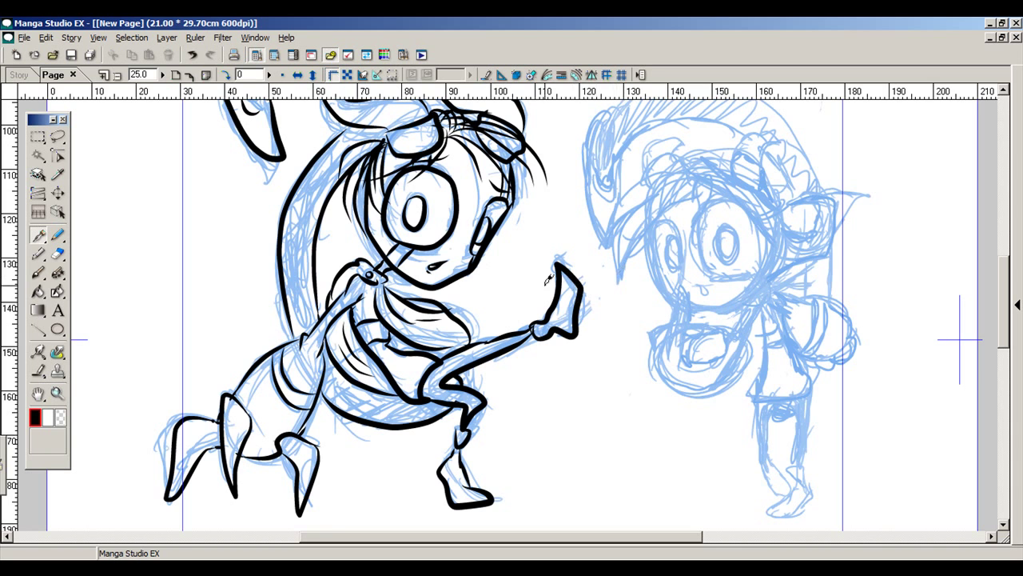
Ink the right character's horns with their bases, face outline, mouth and the raised finger by the chin.
{"action": "left_click_drag", "start_coordinate": [463, 538], "coordinate": [511, 536]}
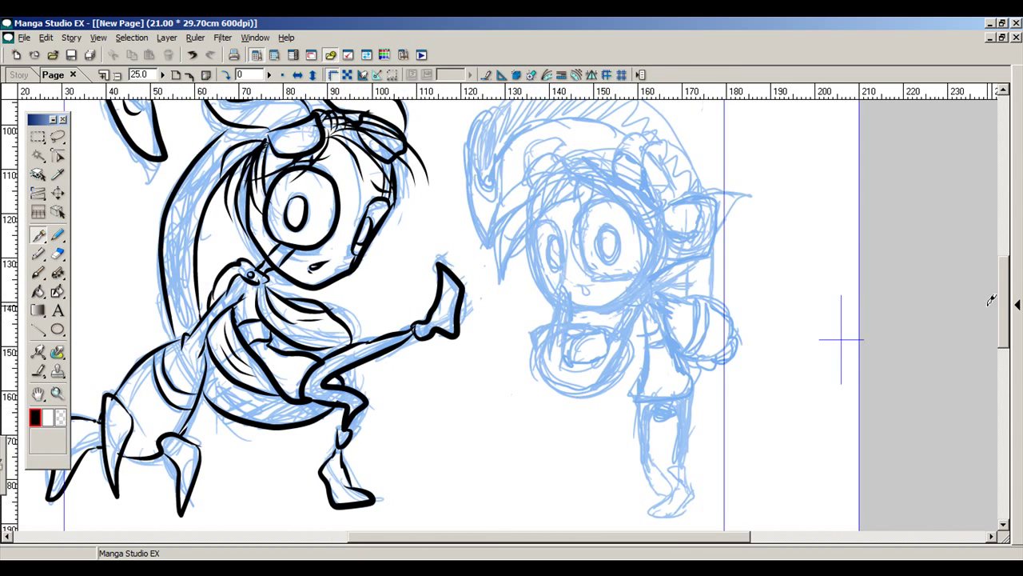
{"action": "scroll", "coordinate": [635, 224], "scroll_direction": "up", "scroll_amount": 1}
{"action": "mouse_move", "coordinate": [528, 224]}
{"action": "left_mouse_down"}
{"action": "mouse_move", "coordinate": [536, 201]}
{"action": "mouse_move", "coordinate": [564, 212]}
{"action": "left_mouse_up"}
{"action": "mouse_move", "coordinate": [529, 213]}
{"action": "left_mouse_down"}
{"action": "mouse_move", "coordinate": [562, 198]}
{"action": "mouse_move", "coordinate": [534, 211]}
{"action": "mouse_move", "coordinate": [542, 186]}
{"action": "mouse_move", "coordinate": [567, 179]}
{"action": "mouse_move", "coordinate": [563, 193]}
{"action": "mouse_move", "coordinate": [568, 179]}
{"action": "mouse_move", "coordinate": [621, 192]}
{"action": "mouse_move", "coordinate": [643, 176]}
{"action": "mouse_move", "coordinate": [654, 190]}
{"action": "mouse_move", "coordinate": [644, 199]}
{"action": "mouse_move", "coordinate": [656, 187]}
{"action": "mouse_move", "coordinate": [638, 200]}
{"action": "mouse_move", "coordinate": [625, 192]}
{"action": "mouse_move", "coordinate": [616, 209]}
{"action": "mouse_move", "coordinate": [620, 193]}
{"action": "mouse_move", "coordinate": [639, 200]}
{"action": "mouse_move", "coordinate": [642, 232]}
{"action": "left_mouse_up"}
{"action": "mouse_move", "coordinate": [534, 230]}
{"action": "left_mouse_down"}
{"action": "mouse_move", "coordinate": [563, 213]}
{"action": "mouse_move", "coordinate": [531, 288]}
{"action": "mouse_move", "coordinate": [566, 348]}
{"action": "mouse_move", "coordinate": [551, 404]}
{"action": "left_mouse_up"}
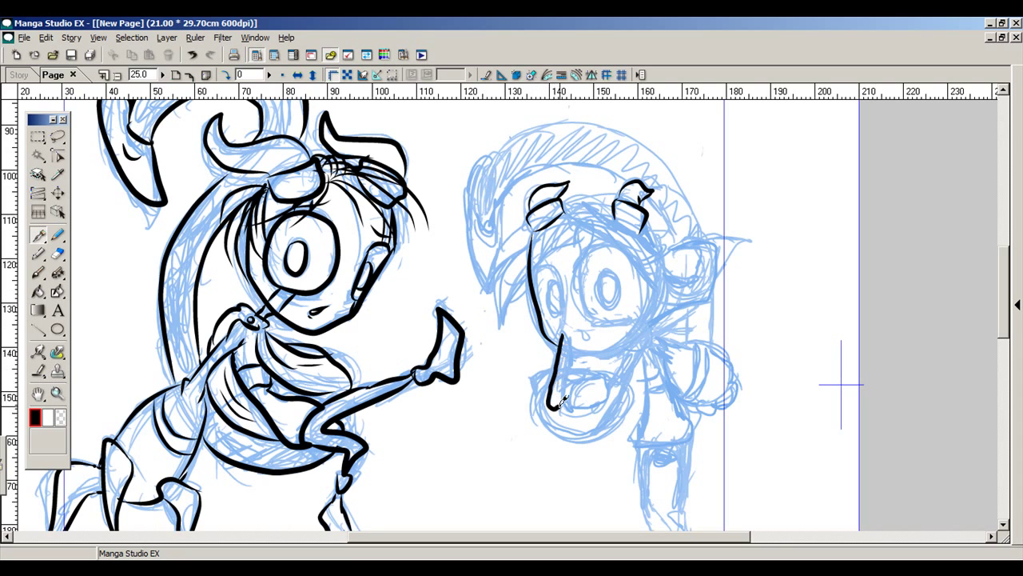
{"action": "mouse_move", "coordinate": [565, 328]}
{"action": "left_mouse_down"}
{"action": "mouse_move", "coordinate": [574, 376]}
{"action": "mouse_move", "coordinate": [562, 406]}
{"action": "mouse_move", "coordinate": [550, 402]}
{"action": "left_mouse_up"}
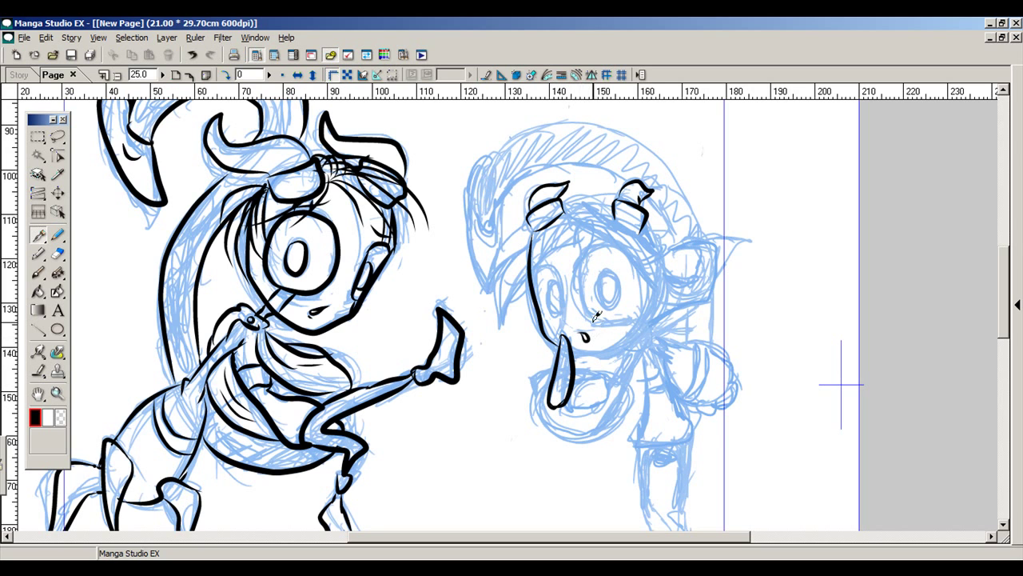
{"action": "mouse_move", "coordinate": [574, 344]}
{"action": "left_mouse_down"}
{"action": "mouse_move", "coordinate": [607, 354]}
{"action": "mouse_move", "coordinate": [637, 333]}
{"action": "mouse_move", "coordinate": [650, 287]}
{"action": "mouse_move", "coordinate": [641, 233]}
{"action": "left_mouse_up"}
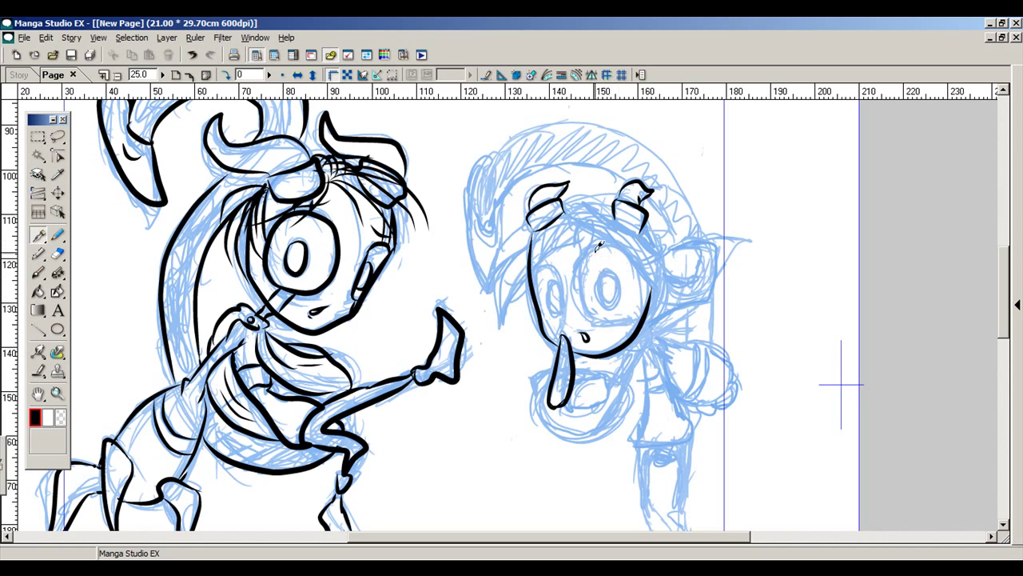
Ink the headband across the right character's head with a small flower on it.
{"action": "mouse_move", "coordinate": [566, 205]}
{"action": "left_mouse_down"}
{"action": "mouse_move", "coordinate": [657, 282]}
{"action": "mouse_move", "coordinate": [657, 270]}
{"action": "left_mouse_up"}
{"action": "mouse_move", "coordinate": [565, 201]}
{"action": "left_mouse_down"}
{"action": "mouse_move", "coordinate": [619, 212]}
{"action": "mouse_move", "coordinate": [590, 200]}
{"action": "mouse_move", "coordinate": [609, 207]}
{"action": "mouse_move", "coordinate": [657, 250]}
{"action": "mouse_move", "coordinate": [655, 218]}
{"action": "mouse_move", "coordinate": [649, 237]}
{"action": "mouse_move", "coordinate": [642, 230]}
{"action": "mouse_move", "coordinate": [654, 248]}
{"action": "mouse_move", "coordinate": [591, 206]}
{"action": "mouse_move", "coordinate": [614, 216]}
{"action": "left_mouse_up"}
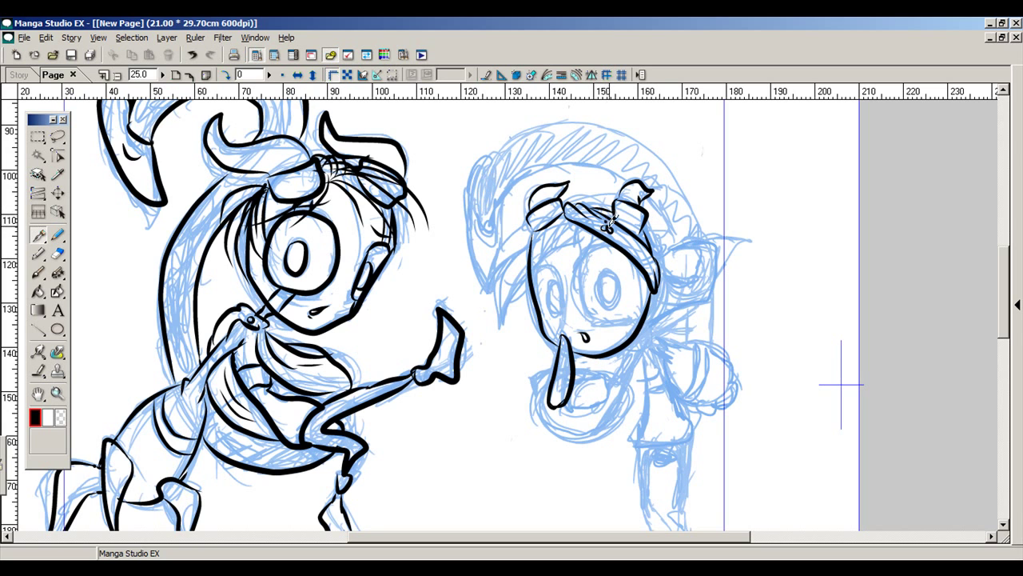
{"action": "left_click_drag", "start_coordinate": [605, 224], "coordinate": [606, 220]}
Ink the right character's fringe and side hair strands, and both eyes with their pupils.
{"action": "left_click_drag", "start_coordinate": [558, 221], "coordinate": [488, 268]}
{"action": "mouse_move", "coordinate": [562, 227]}
{"action": "left_mouse_down"}
{"action": "mouse_move", "coordinate": [512, 309]}
{"action": "mouse_move", "coordinate": [540, 240]}
{"action": "mouse_move", "coordinate": [574, 228]}
{"action": "mouse_move", "coordinate": [569, 220]}
{"action": "mouse_move", "coordinate": [526, 283]}
{"action": "mouse_move", "coordinate": [530, 238]}
{"action": "mouse_move", "coordinate": [570, 229]}
{"action": "mouse_move", "coordinate": [592, 251]}
{"action": "mouse_move", "coordinate": [572, 227]}
{"action": "mouse_move", "coordinate": [569, 254]}
{"action": "left_mouse_up"}
{"action": "left_click_drag", "start_coordinate": [592, 221], "coordinate": [602, 261]}
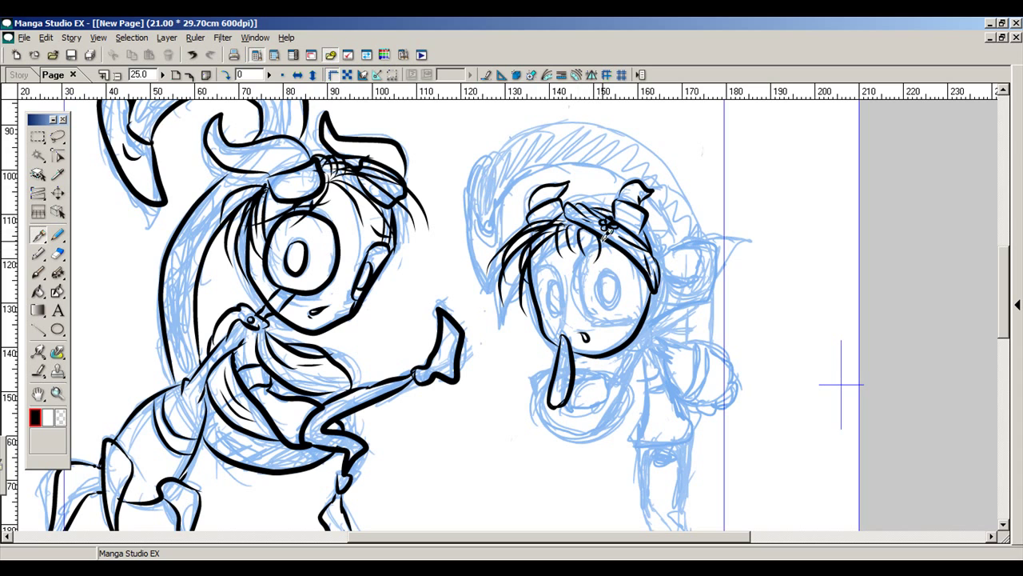
{"action": "mouse_move", "coordinate": [532, 280]}
{"action": "left_mouse_down"}
{"action": "mouse_move", "coordinate": [567, 295]}
{"action": "mouse_move", "coordinate": [562, 331]}
{"action": "mouse_move", "coordinate": [550, 334]}
{"action": "mouse_move", "coordinate": [537, 304]}
{"action": "mouse_move", "coordinate": [552, 283]}
{"action": "mouse_move", "coordinate": [560, 311]}
{"action": "mouse_move", "coordinate": [550, 286]}
{"action": "mouse_move", "coordinate": [608, 300]}
{"action": "mouse_move", "coordinate": [619, 284]}
{"action": "mouse_move", "coordinate": [602, 272]}
{"action": "mouse_move", "coordinate": [604, 293]}
{"action": "mouse_move", "coordinate": [582, 272]}
{"action": "mouse_move", "coordinate": [591, 310]}
{"action": "mouse_move", "coordinate": [608, 319]}
{"action": "mouse_move", "coordinate": [640, 309]}
{"action": "mouse_move", "coordinate": [638, 265]}
{"action": "mouse_move", "coordinate": [546, 260]}
{"action": "mouse_move", "coordinate": [513, 319]}
{"action": "left_mouse_up"}
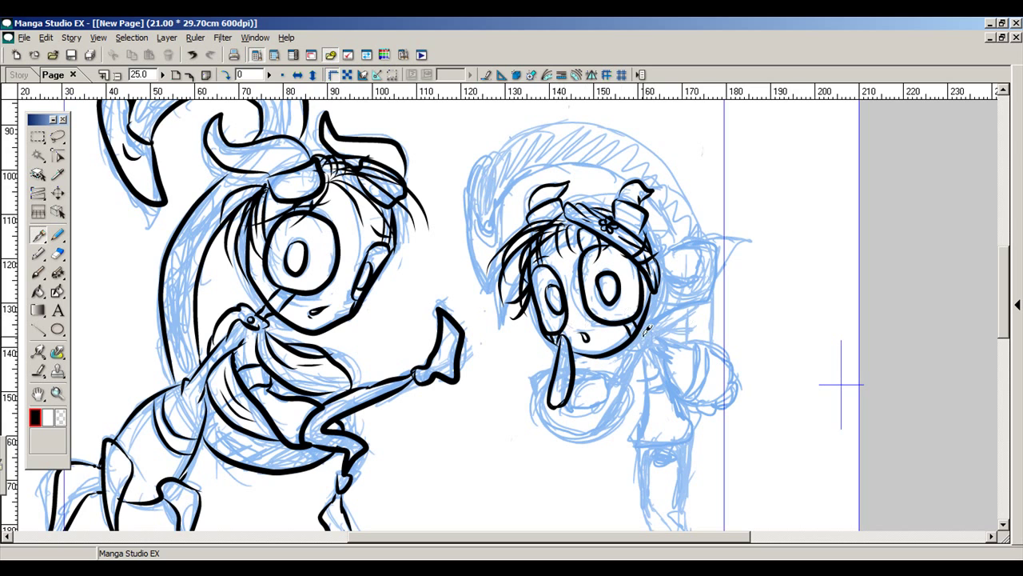
Ink the right character's neck scarf with its flowing end, and the flared top with the rounded sleeve and hand.
{"action": "mouse_move", "coordinate": [632, 345]}
{"action": "left_mouse_down"}
{"action": "mouse_move", "coordinate": [652, 320]}
{"action": "mouse_move", "coordinate": [660, 336]}
{"action": "mouse_move", "coordinate": [642, 340]}
{"action": "left_mouse_up"}
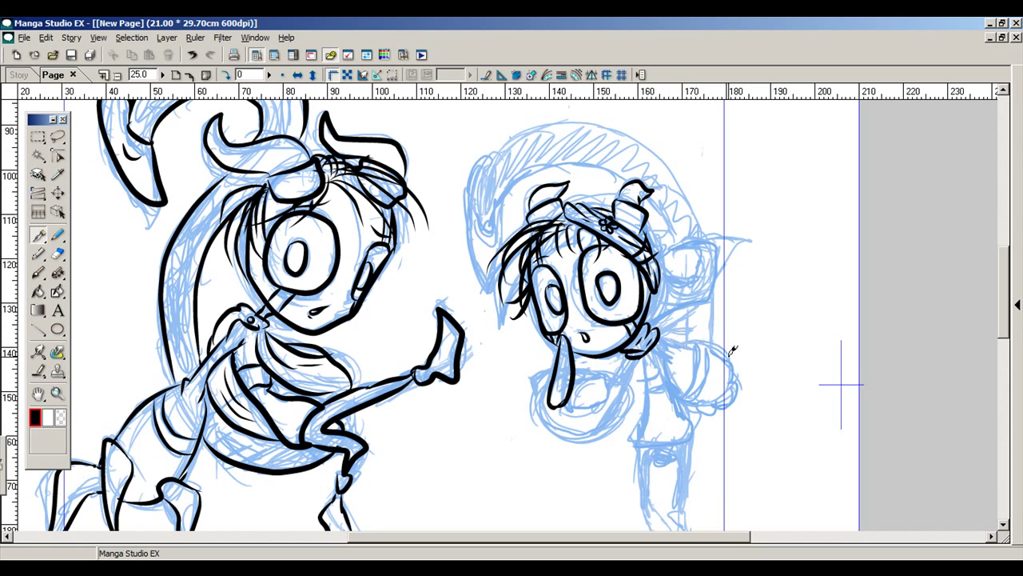
{"action": "mouse_move", "coordinate": [640, 357]}
{"action": "left_mouse_down"}
{"action": "mouse_move", "coordinate": [652, 390]}
{"action": "mouse_move", "coordinate": [636, 428]}
{"action": "mouse_move", "coordinate": [670, 440]}
{"action": "mouse_move", "coordinate": [690, 412]}
{"action": "mouse_move", "coordinate": [660, 355]}
{"action": "mouse_move", "coordinate": [659, 376]}
{"action": "left_mouse_up"}
{"action": "mouse_move", "coordinate": [648, 391]}
{"action": "left_mouse_down"}
{"action": "mouse_move", "coordinate": [630, 357]}
{"action": "mouse_move", "coordinate": [618, 376]}
{"action": "mouse_move", "coordinate": [663, 325]}
{"action": "mouse_move", "coordinate": [660, 337]}
{"action": "mouse_move", "coordinate": [665, 328]}
{"action": "mouse_move", "coordinate": [671, 346]}
{"action": "mouse_move", "coordinate": [687, 348]}
{"action": "mouse_move", "coordinate": [656, 344]}
{"action": "mouse_move", "coordinate": [686, 362]}
{"action": "mouse_move", "coordinate": [682, 341]}
{"action": "mouse_move", "coordinate": [676, 364]}
{"action": "mouse_move", "coordinate": [692, 394]}
{"action": "mouse_move", "coordinate": [725, 387]}
{"action": "mouse_move", "coordinate": [728, 362]}
{"action": "mouse_move", "coordinate": [685, 348]}
{"action": "left_mouse_up"}
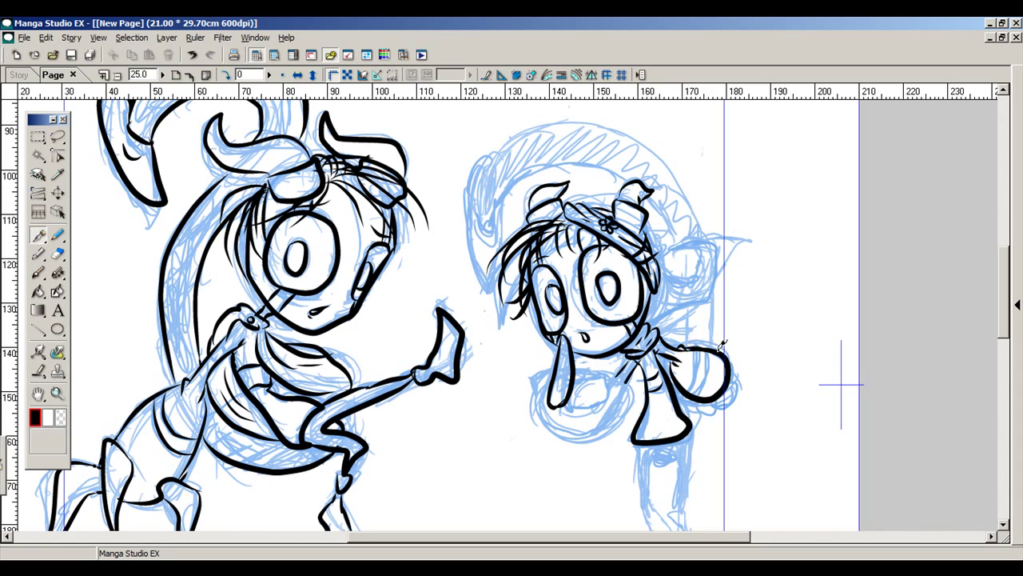
{"action": "mouse_move", "coordinate": [693, 382]}
{"action": "left_mouse_down"}
{"action": "mouse_move", "coordinate": [704, 349]}
{"action": "mouse_move", "coordinate": [707, 412]}
{"action": "mouse_move", "coordinate": [712, 395]}
{"action": "mouse_move", "coordinate": [719, 408]}
{"action": "mouse_move", "coordinate": [729, 401]}
{"action": "mouse_move", "coordinate": [733, 369]}
{"action": "mouse_move", "coordinate": [733, 394]}
{"action": "left_mouse_up"}
{"action": "mouse_move", "coordinate": [676, 340]}
{"action": "left_mouse_down"}
{"action": "mouse_move", "coordinate": [745, 341]}
{"action": "mouse_move", "coordinate": [752, 311]}
{"action": "mouse_move", "coordinate": [694, 303]}
{"action": "left_mouse_up"}
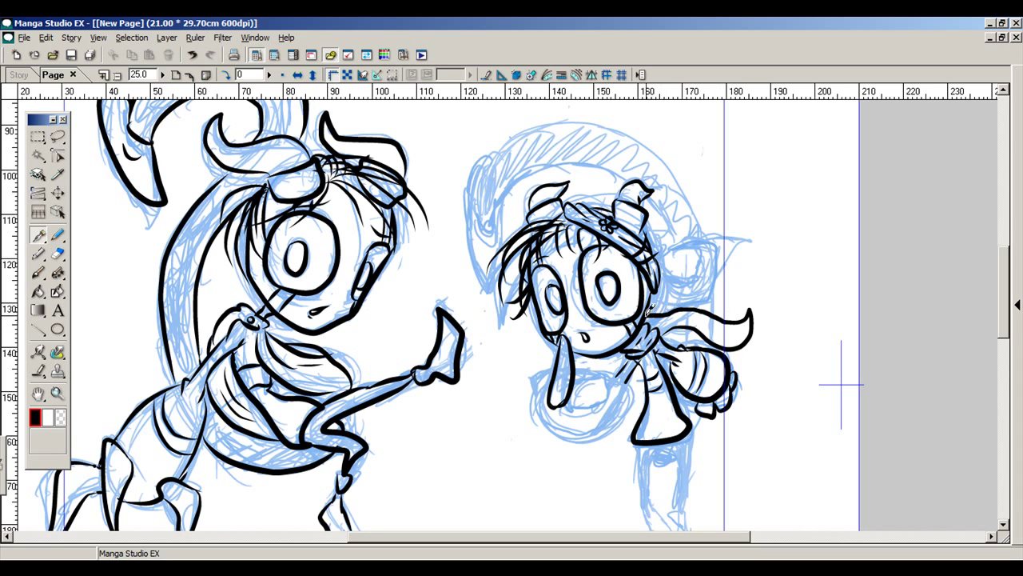
Ink the remaining scarf folds and the right character's wide, curled sleeve around the raised finger.
{"action": "left_click_drag", "start_coordinate": [619, 362], "coordinate": [633, 352]}
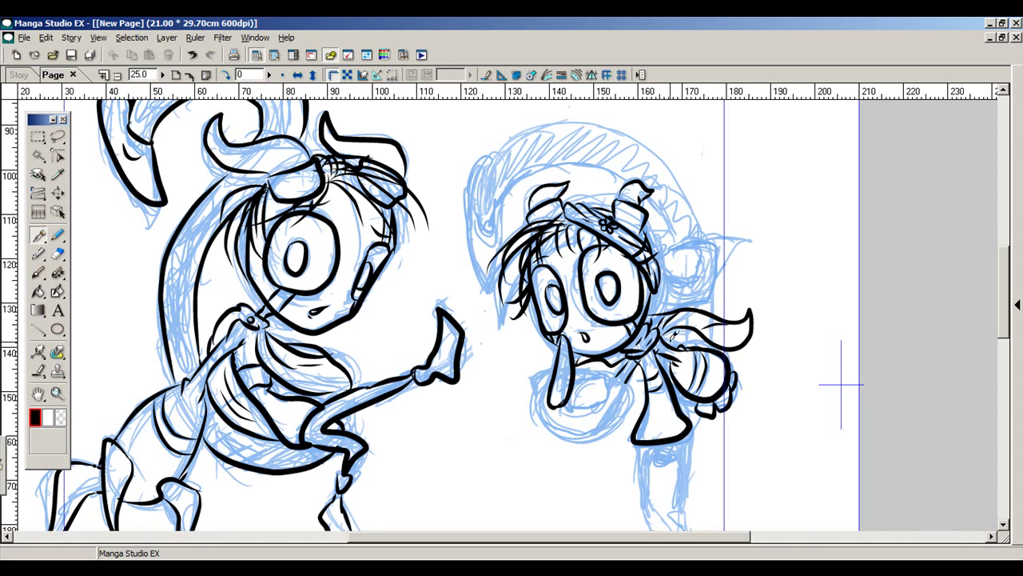
{"action": "mouse_move", "coordinate": [572, 406]}
{"action": "left_mouse_down"}
{"action": "mouse_move", "coordinate": [605, 394]}
{"action": "mouse_move", "coordinate": [593, 372]}
{"action": "mouse_move", "coordinate": [576, 407]}
{"action": "left_mouse_up"}
{"action": "mouse_move", "coordinate": [539, 394]}
{"action": "left_mouse_down"}
{"action": "mouse_move", "coordinate": [529, 377]}
{"action": "mouse_move", "coordinate": [545, 422]}
{"action": "mouse_move", "coordinate": [598, 434]}
{"action": "mouse_move", "coordinate": [622, 370]}
{"action": "left_mouse_up"}
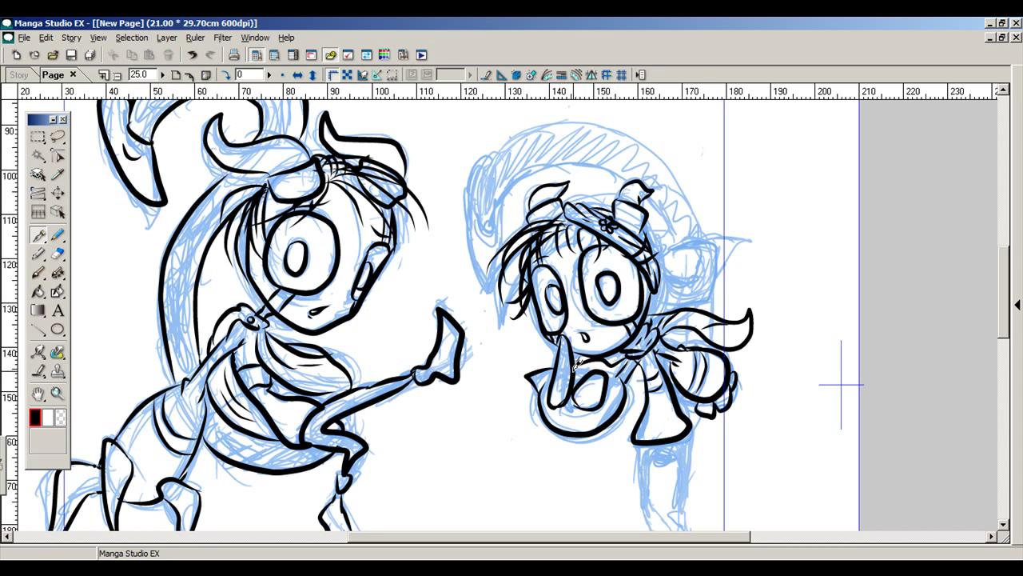
{"action": "left_click_drag", "start_coordinate": [619, 373], "coordinate": [642, 441]}
Ink the right character's side ponytail and the spiky hair tufts above the headband.
{"action": "mouse_move", "coordinate": [662, 275]}
{"action": "left_mouse_down"}
{"action": "mouse_move", "coordinate": [708, 235]}
{"action": "mouse_move", "coordinate": [693, 248]}
{"action": "mouse_move", "coordinate": [699, 281]}
{"action": "mouse_move", "coordinate": [651, 310]}
{"action": "mouse_move", "coordinate": [712, 233]}
{"action": "mouse_move", "coordinate": [673, 256]}
{"action": "mouse_move", "coordinate": [708, 276]}
{"action": "left_mouse_up"}
{"action": "mouse_move", "coordinate": [707, 277]}
{"action": "left_mouse_down"}
{"action": "mouse_move", "coordinate": [672, 300]}
{"action": "mouse_move", "coordinate": [674, 283]}
{"action": "mouse_move", "coordinate": [710, 247]}
{"action": "left_mouse_up"}
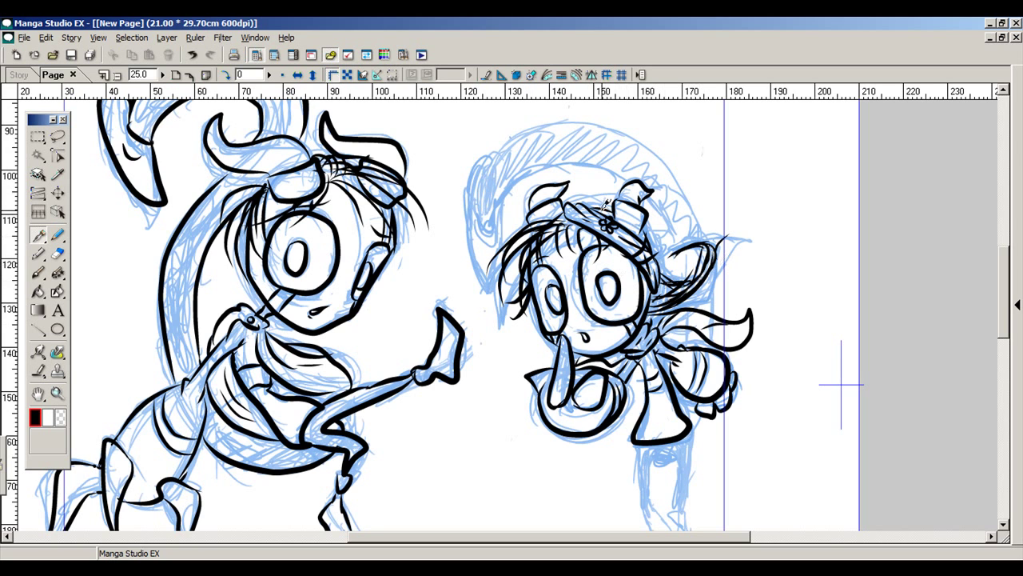
{"action": "mouse_move", "coordinate": [603, 198]}
{"action": "left_mouse_down"}
{"action": "mouse_move", "coordinate": [587, 205]}
{"action": "mouse_move", "coordinate": [594, 182]}
{"action": "mouse_move", "coordinate": [593, 206]}
{"action": "mouse_move", "coordinate": [577, 205]}
{"action": "mouse_move", "coordinate": [591, 203]}
{"action": "left_mouse_up"}
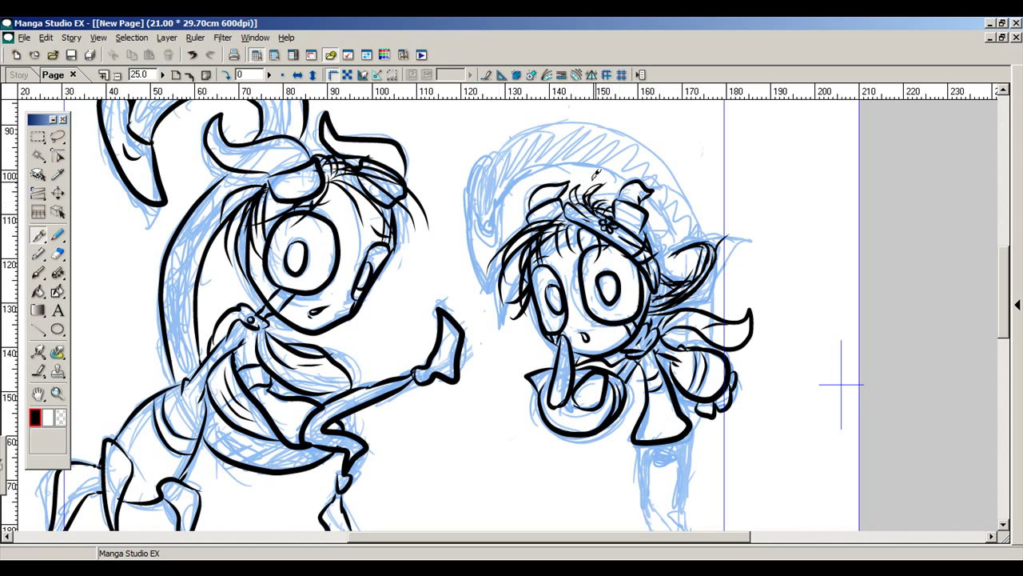
Ink both edges of the tail arching over the right character's head and its hooked tip.
{"action": "mouse_move", "coordinate": [504, 204]}
{"action": "left_mouse_down"}
{"action": "mouse_move", "coordinate": [547, 156]}
{"action": "mouse_move", "coordinate": [624, 160]}
{"action": "mouse_move", "coordinate": [674, 258]}
{"action": "mouse_move", "coordinate": [673, 279]}
{"action": "left_mouse_up"}
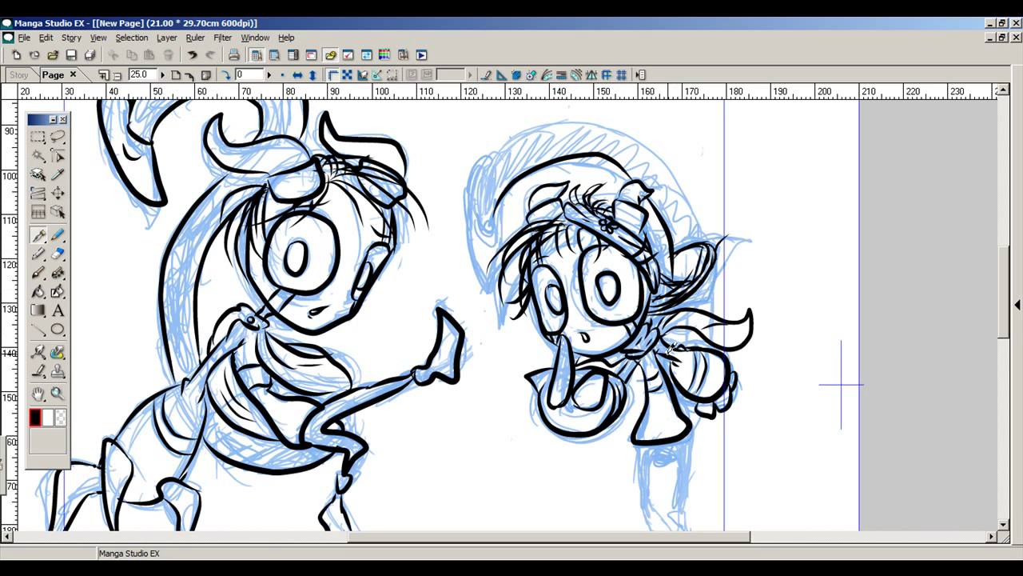
{"action": "mouse_move", "coordinate": [488, 194]}
{"action": "left_mouse_down"}
{"action": "mouse_move", "coordinate": [552, 129]}
{"action": "mouse_move", "coordinate": [651, 148]}
{"action": "mouse_move", "coordinate": [692, 212]}
{"action": "mouse_move", "coordinate": [690, 242]}
{"action": "left_mouse_up"}
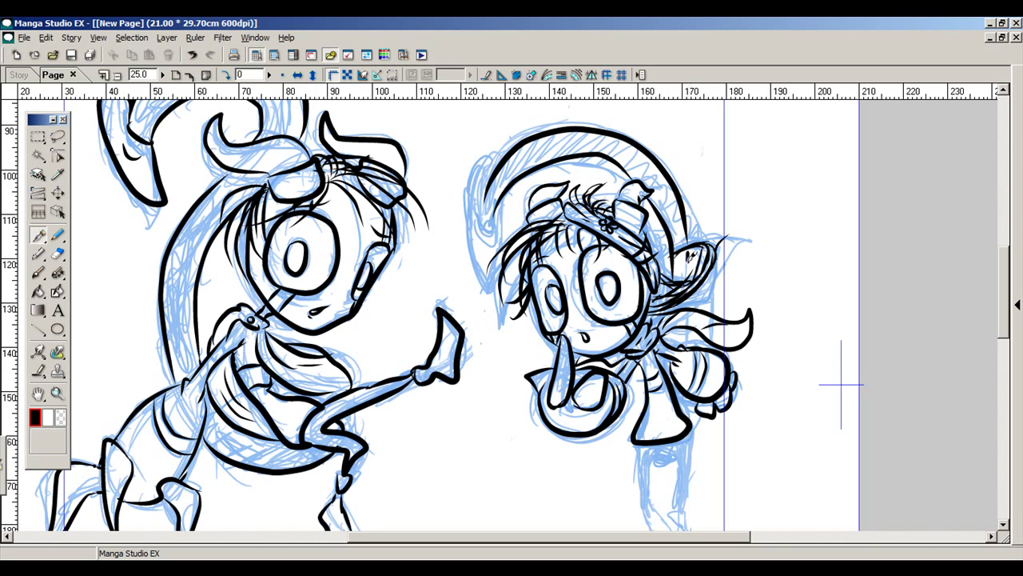
{"action": "left_click_drag", "start_coordinate": [686, 327], "coordinate": [686, 354]}
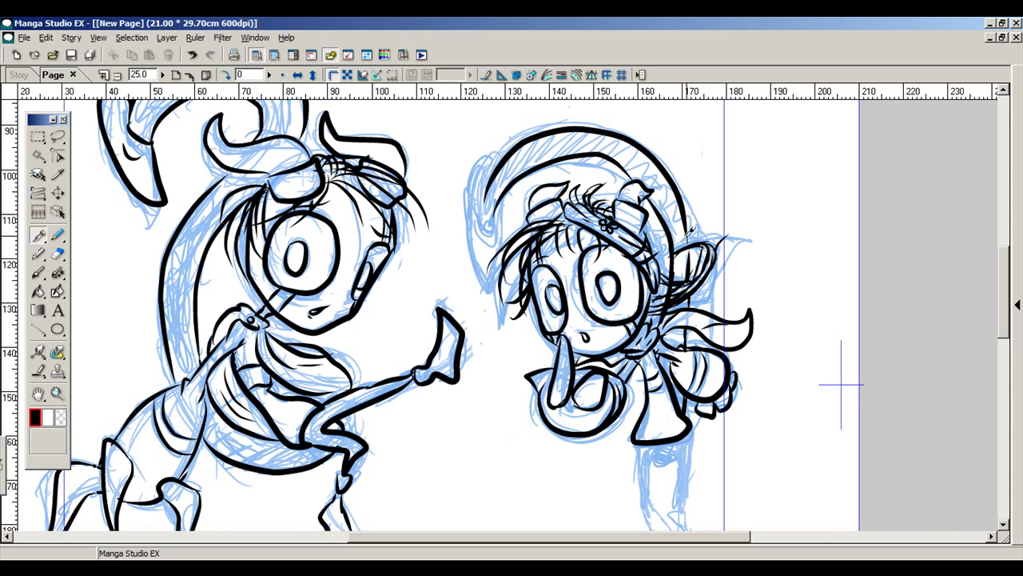
{"action": "mouse_move", "coordinate": [486, 157]}
{"action": "left_mouse_down"}
{"action": "mouse_move", "coordinate": [467, 201]}
{"action": "mouse_move", "coordinate": [484, 261]}
{"action": "mouse_move", "coordinate": [507, 269]}
{"action": "mouse_move", "coordinate": [502, 210]}
{"action": "mouse_move", "coordinate": [490, 232]}
{"action": "left_mouse_up"}
Ink the right character's legs and both feet below the flared top.
{"action": "scroll", "coordinate": [1006, 296], "scroll_direction": "down", "scroll_amount": 3}
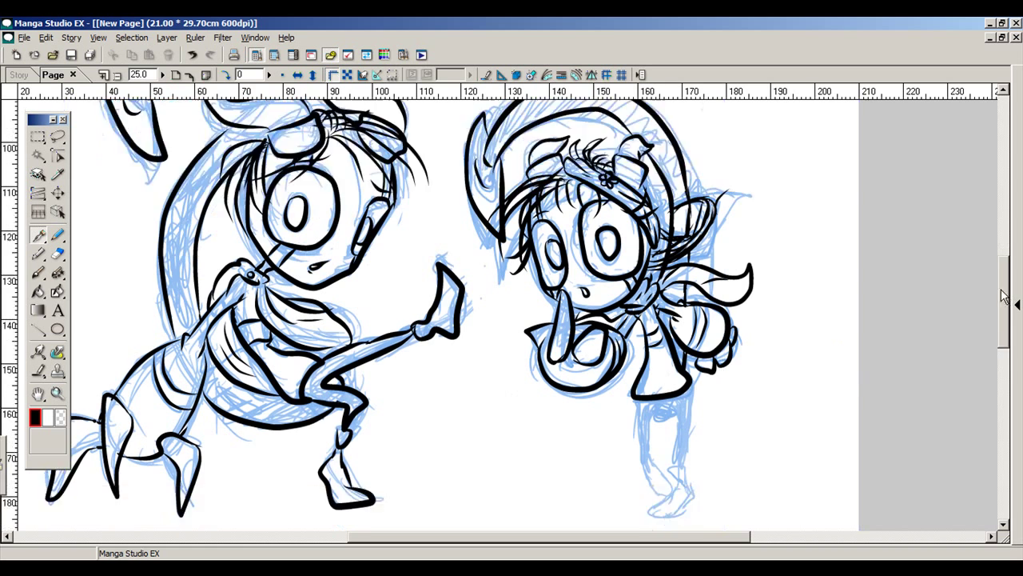
{"action": "left_click_drag", "start_coordinate": [640, 293], "coordinate": [642, 334]}
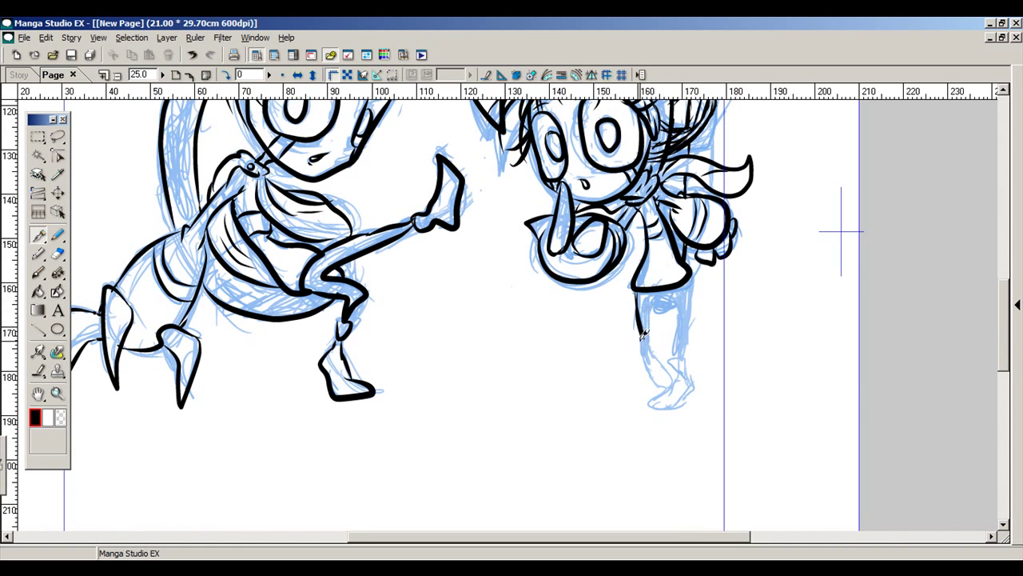
{"action": "mouse_move", "coordinate": [657, 298]}
{"action": "left_mouse_down"}
{"action": "mouse_move", "coordinate": [678, 304]}
{"action": "mouse_move", "coordinate": [681, 351]}
{"action": "mouse_move", "coordinate": [688, 282]}
{"action": "left_mouse_up"}
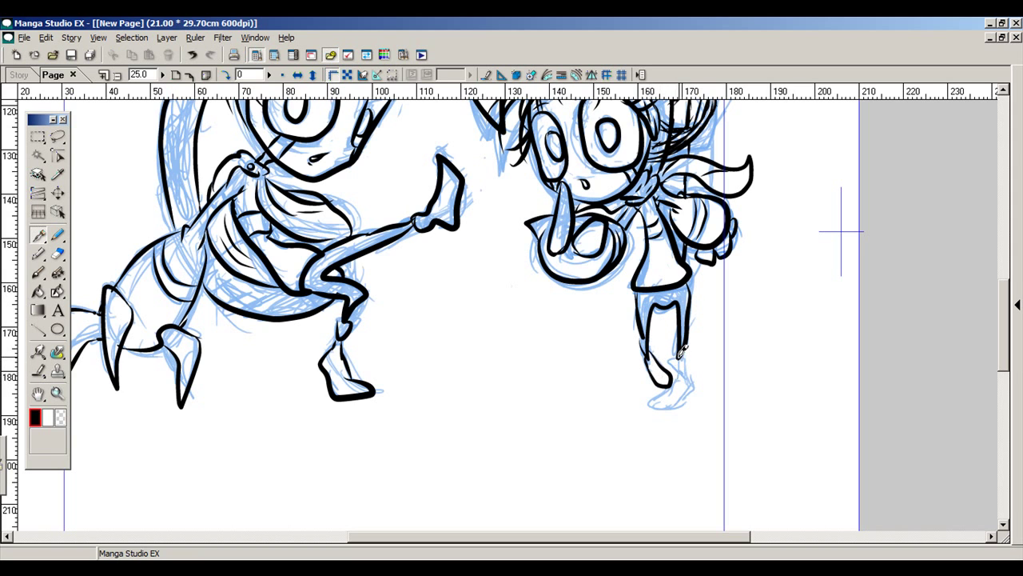
{"action": "mouse_move", "coordinate": [680, 371]}
{"action": "left_mouse_down"}
{"action": "mouse_move", "coordinate": [654, 393]}
{"action": "mouse_move", "coordinate": [670, 406]}
{"action": "mouse_move", "coordinate": [693, 394]}
{"action": "mouse_move", "coordinate": [688, 355]}
{"action": "mouse_move", "coordinate": [687, 377]}
{"action": "left_mouse_up"}
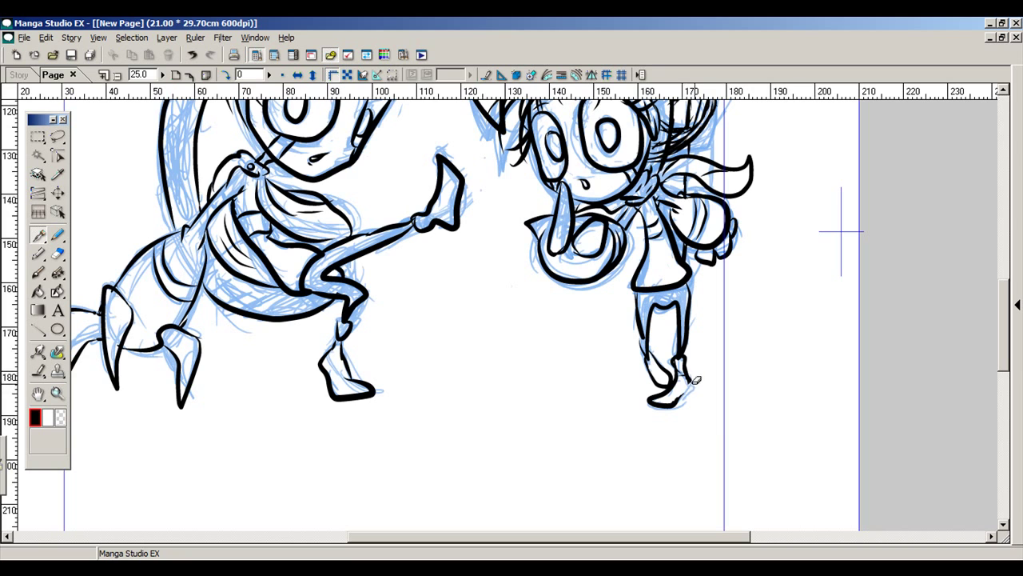
{"action": "left_click_drag", "start_coordinate": [695, 370], "coordinate": [685, 389]}
{"action": "scroll", "coordinate": [1003, 343], "scroll_direction": "up", "scroll_amount": 2}
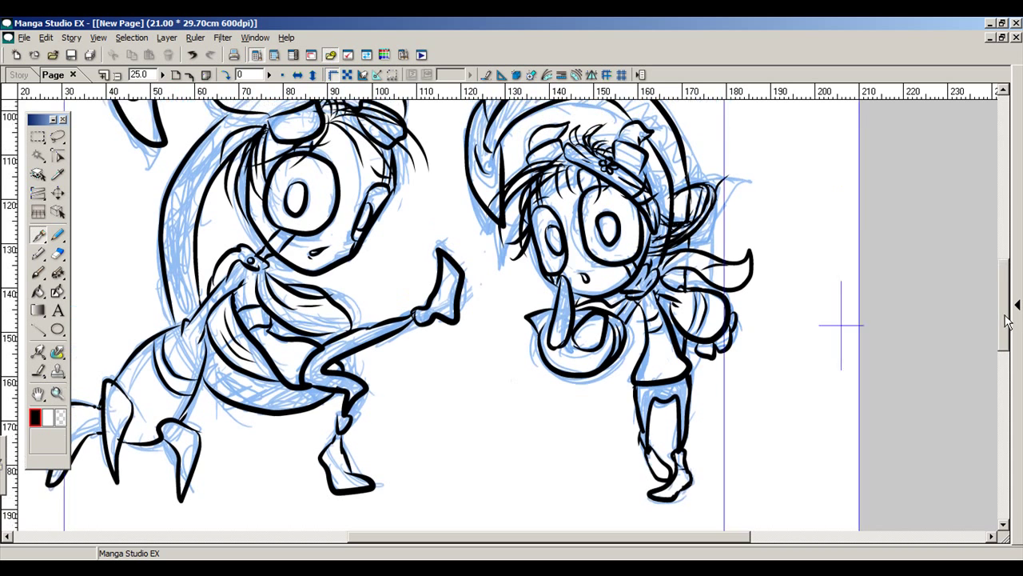
Fill the right character's leggings and the arching part of the tail with solid black.
{"action": "left_click", "coordinate": [38, 292]}
{"action": "left_click", "coordinate": [667, 383]}
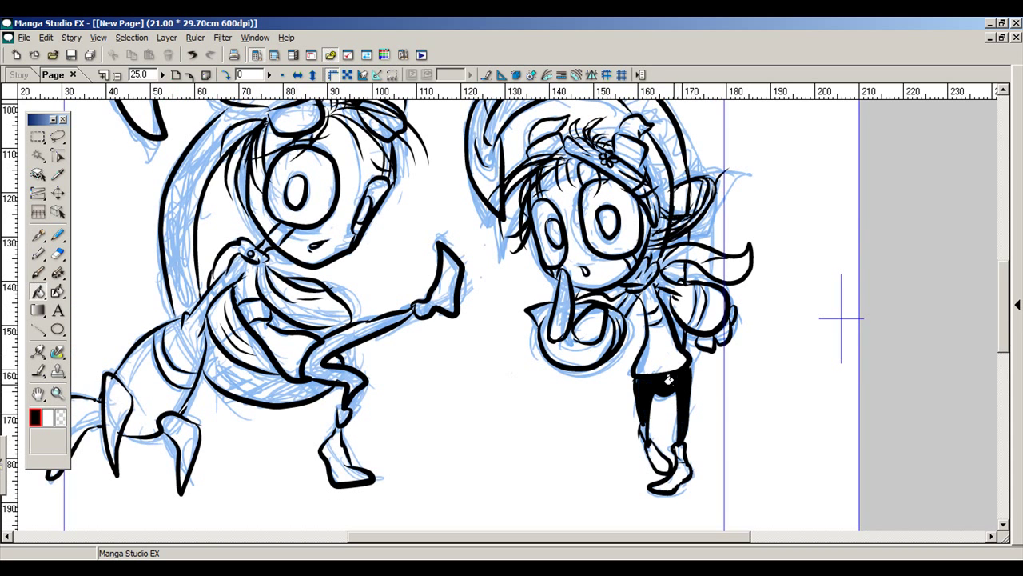
{"action": "left_click", "coordinate": [666, 132]}
Fill the left character's lower body and both legs with solid black.
{"action": "left_click", "coordinate": [226, 352]}
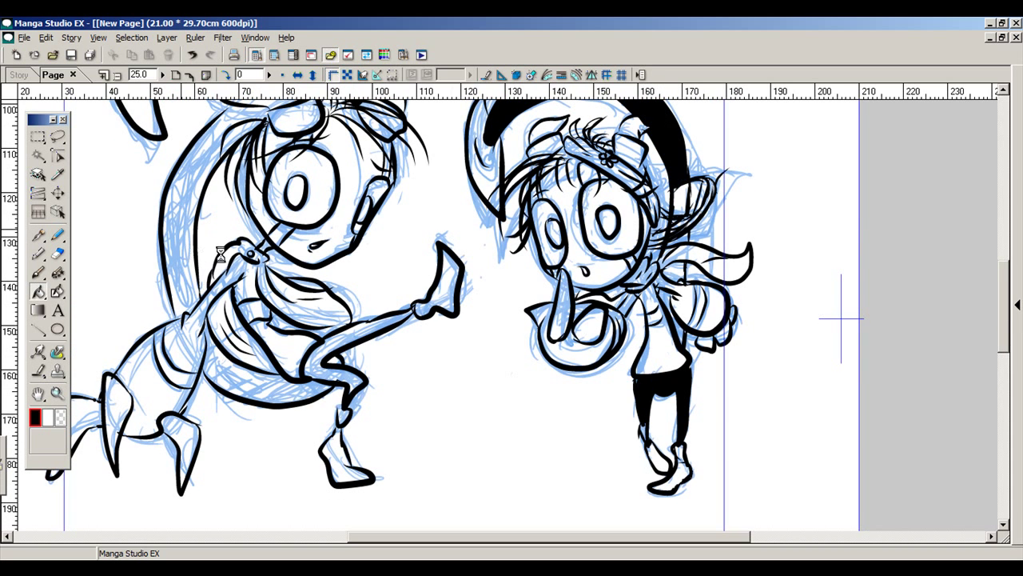
{"action": "key", "text": "ctrl+z"}
{"action": "left_click", "coordinate": [264, 383]}
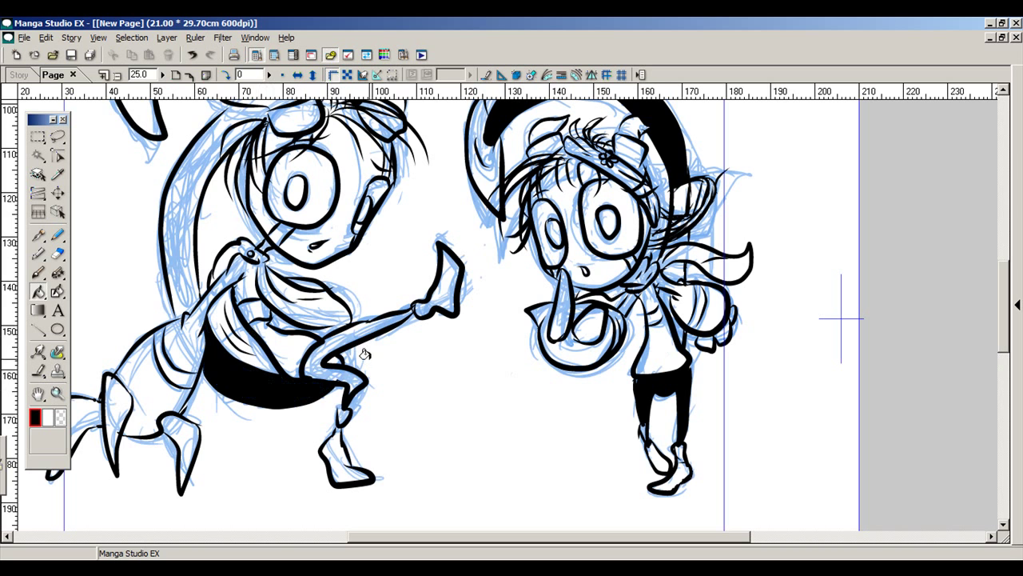
{"action": "left_click", "coordinate": [313, 360]}
Fill the remaining tail sections behind the right character's hair, scarf and arm with black.
{"action": "left_click", "coordinate": [674, 271]}
{"action": "left_click", "coordinate": [678, 202]}
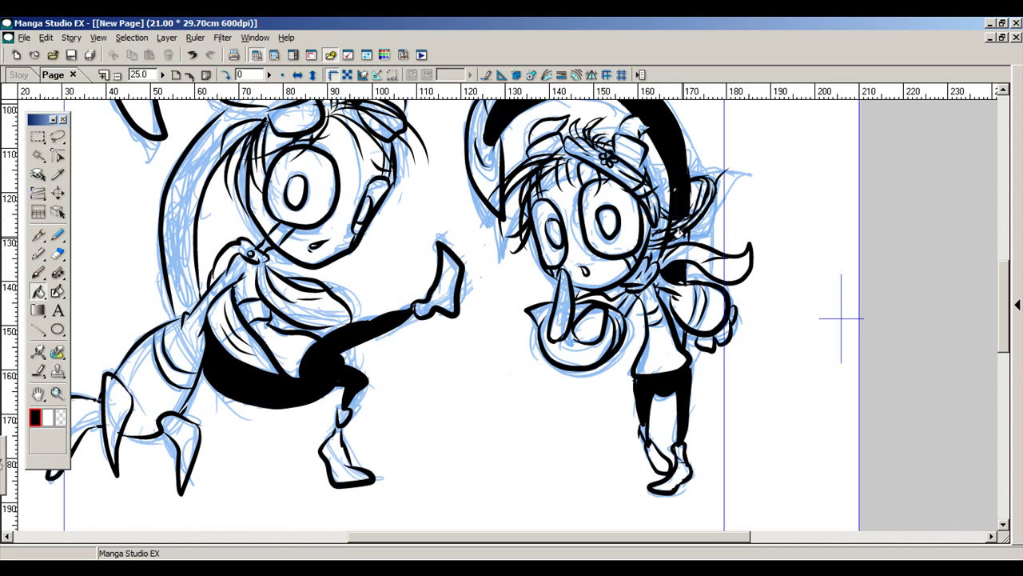
{"action": "left_click", "coordinate": [674, 320]}
{"action": "left_click_drag", "start_coordinate": [1000, 303], "coordinate": [999, 304]}
{"action": "left_click_drag", "start_coordinate": [602, 539], "coordinate": [530, 539]}
{"action": "left_click_drag", "start_coordinate": [1004, 313], "coordinate": [1005, 294]}
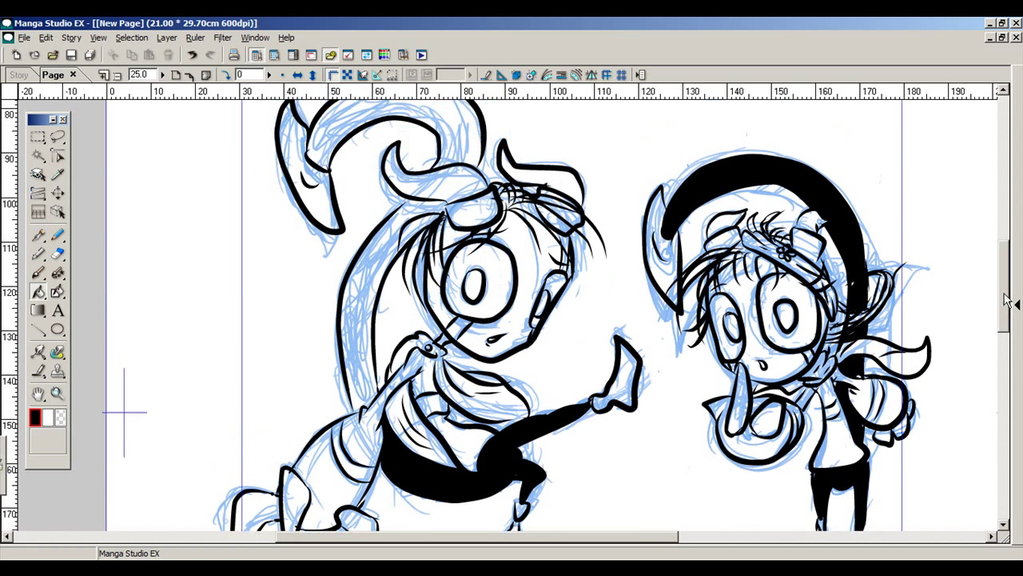
Close the outline at the base of the left character's tail and fill the tail's curl and long back section with solid black.
{"action": "left_click", "coordinate": [455, 132]}
{"action": "left_click", "coordinate": [38, 234]}
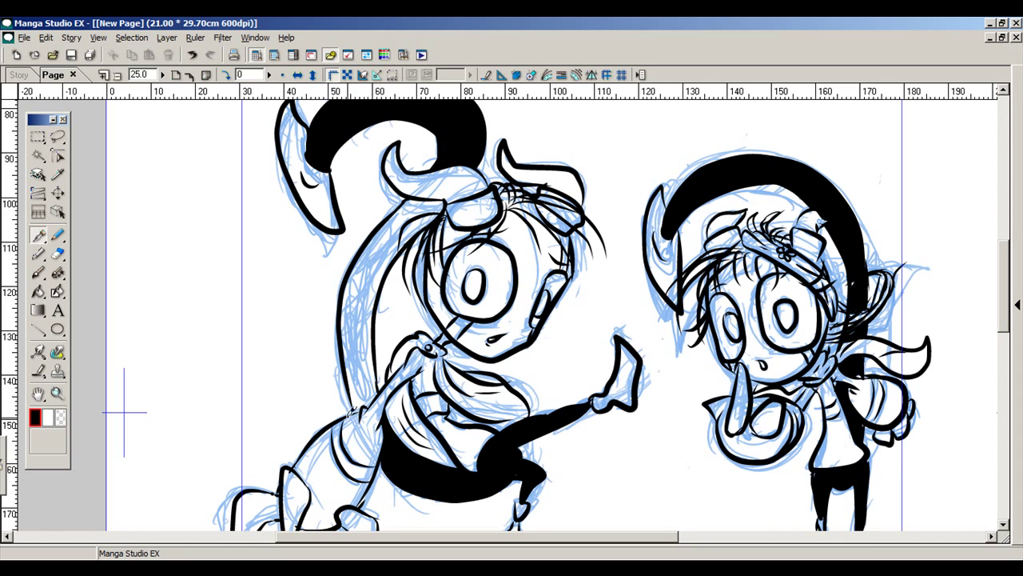
{"action": "left_click", "coordinate": [37, 291]}
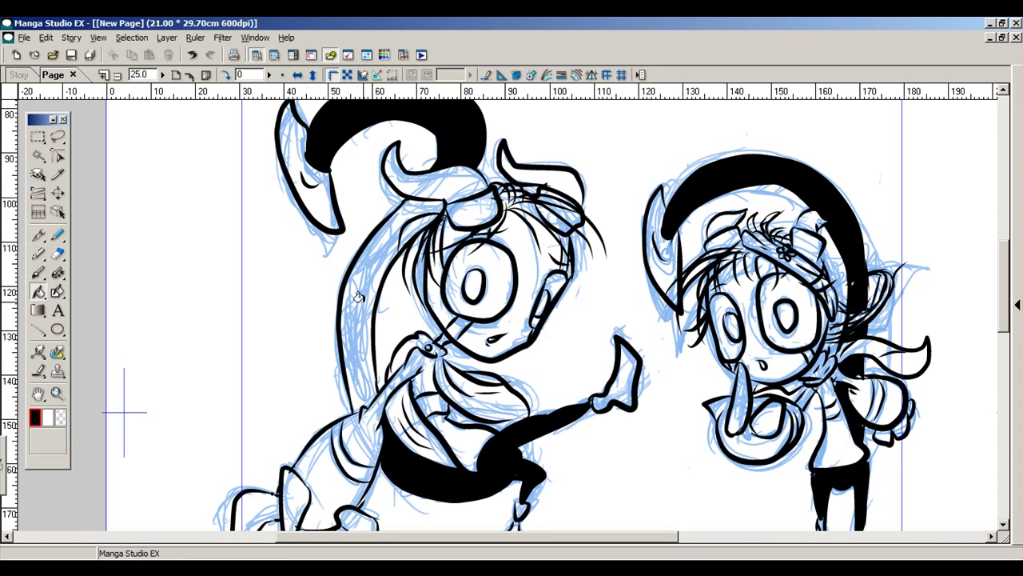
{"action": "left_click", "coordinate": [359, 297]}
{"action": "left_click", "coordinate": [406, 231]}
Lower the blue sketch layer's opacity to 0% so only the black ink artwork shows.
{"action": "left_click_drag", "start_coordinate": [1010, 278], "coordinate": [1010, 288]}
{"action": "left_click_drag", "start_coordinate": [587, 536], "coordinate": [610, 535]}
{"action": "left_click", "coordinate": [38, 234]}
{"action": "left_click", "coordinate": [1017, 304]}
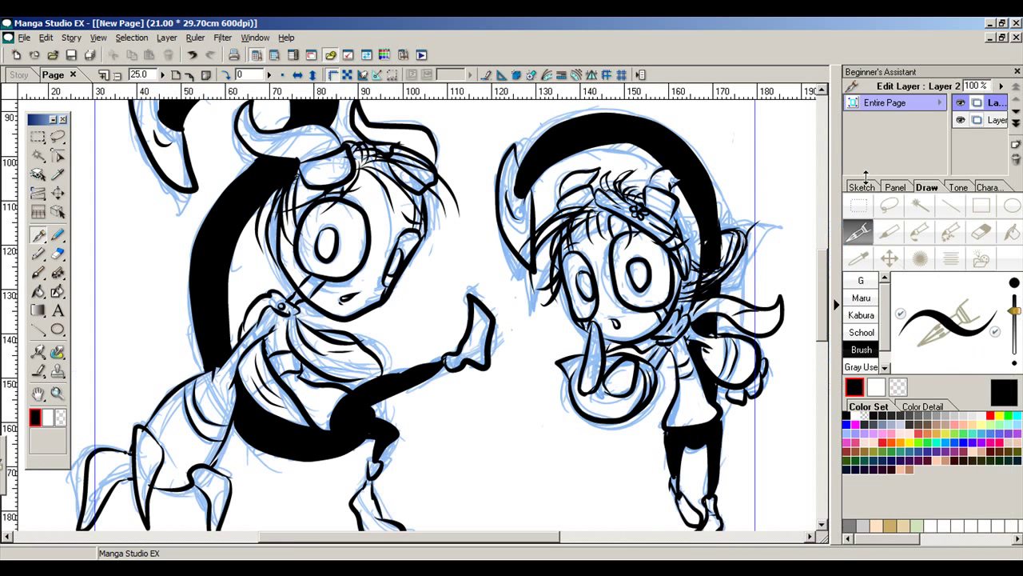
{"action": "left_click", "coordinate": [863, 187]}
{"action": "left_click", "coordinate": [1001, 86]}
{"action": "left_click_drag", "start_coordinate": [1000, 89], "coordinate": [1000, 160]}
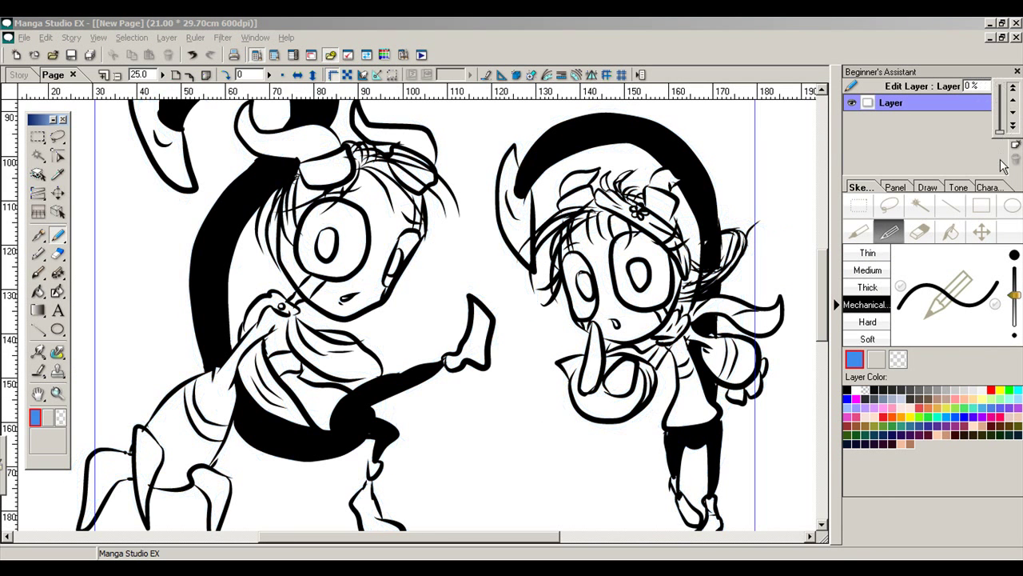
{"action": "left_click", "coordinate": [120, 76]}
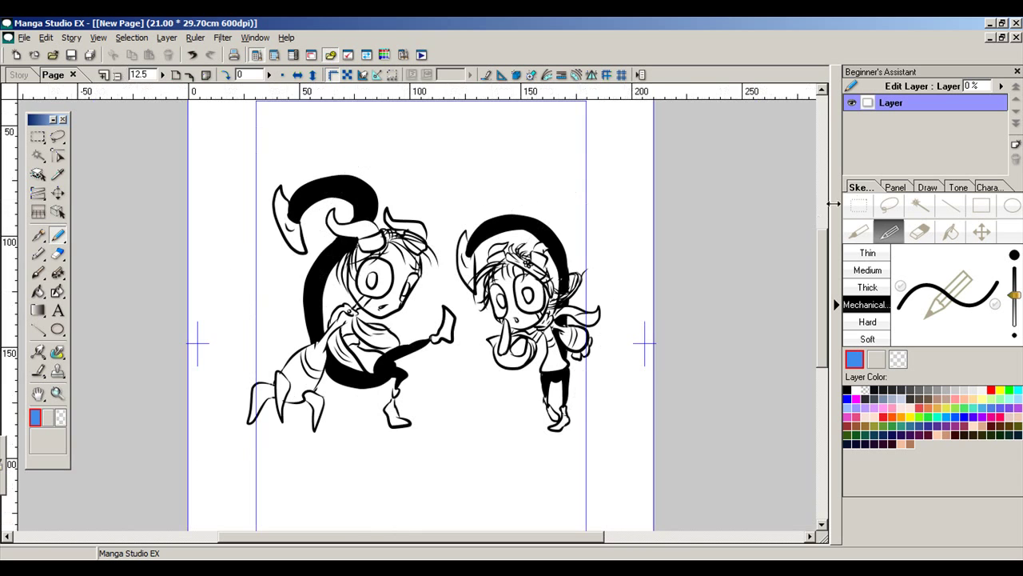
{"action": "key", "text": "p"}
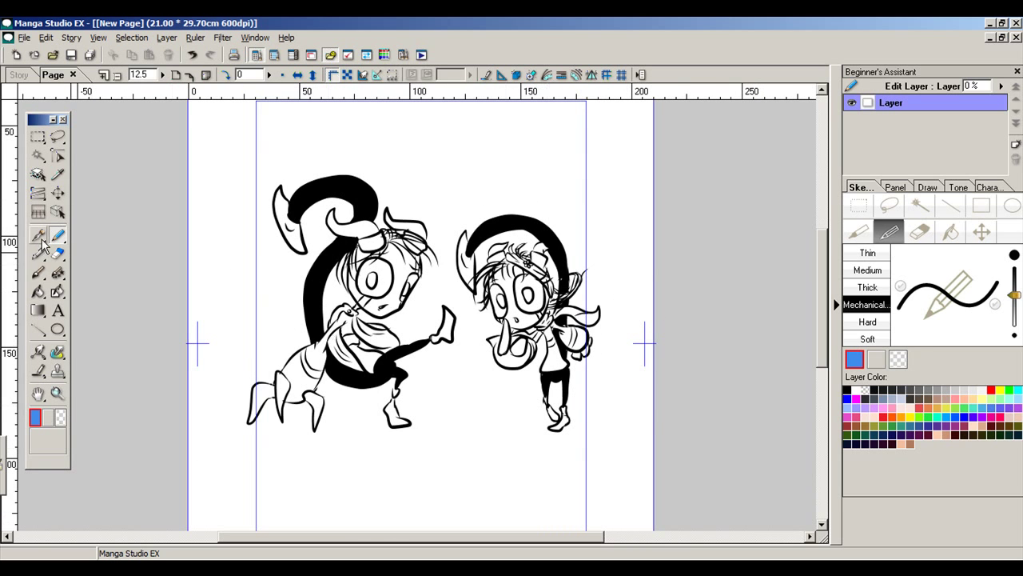